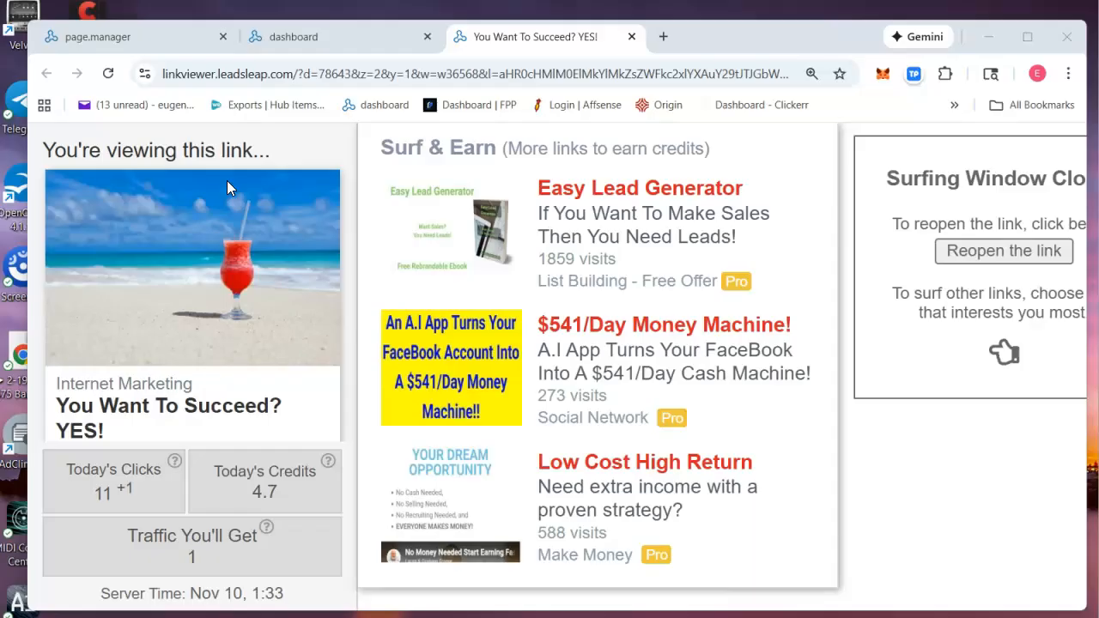
# Step: Capture a screen snip of the beach cocktail image shown for the link being viewed
pyautogui.press('super+shift+s')
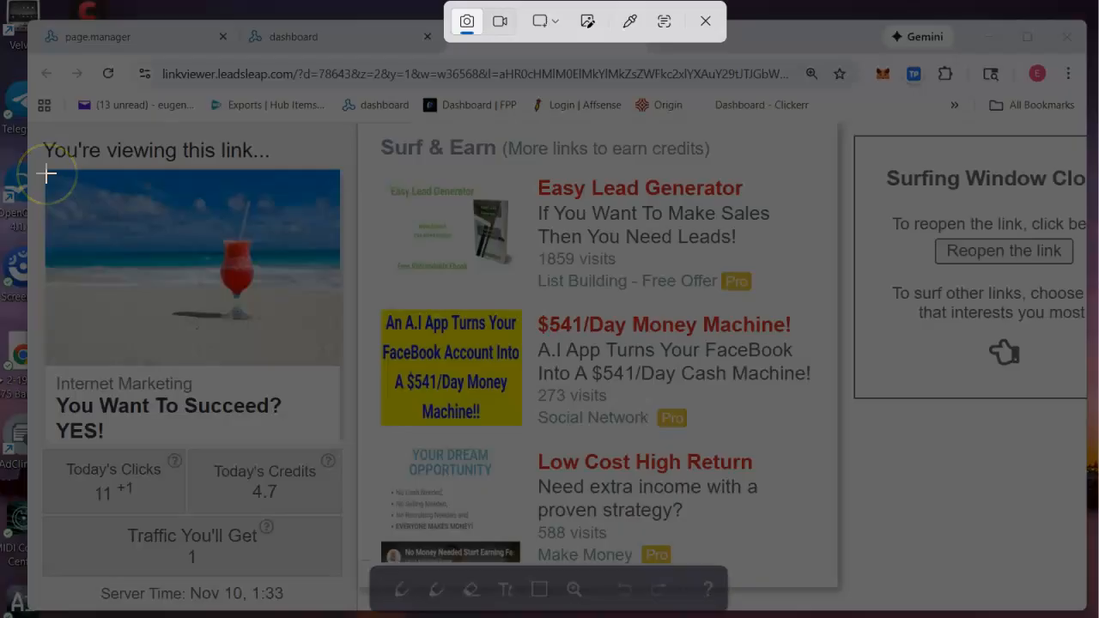
pyautogui.moveTo(46, 174); pyautogui.dragTo(58, 188)
pyautogui.moveTo(100, 220); pyautogui.dragTo(342, 366)
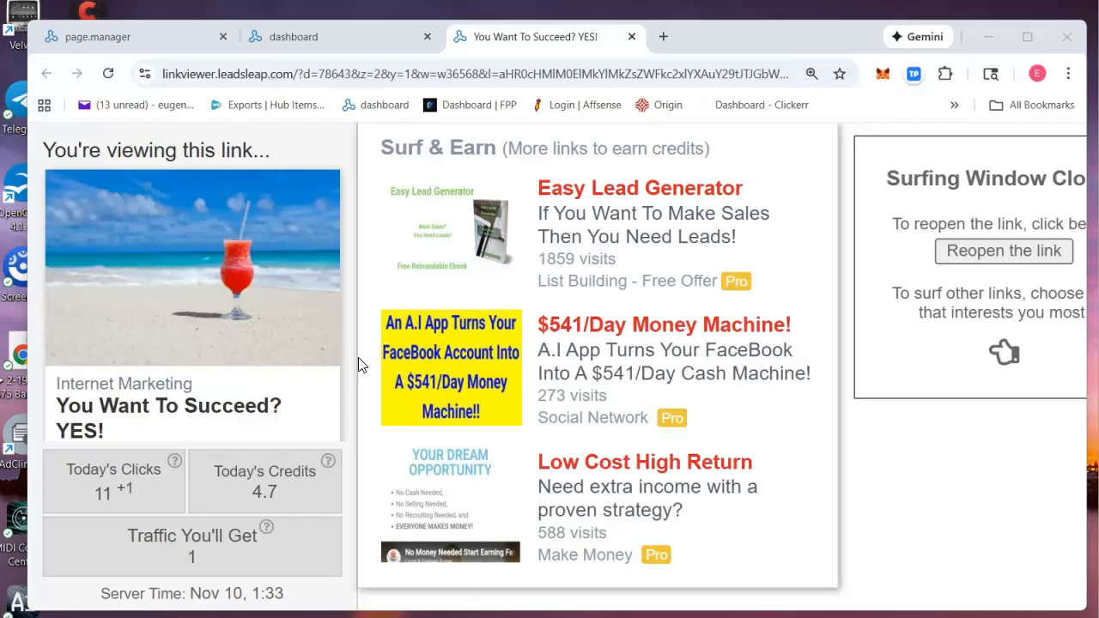
pyautogui.click(554, 378)
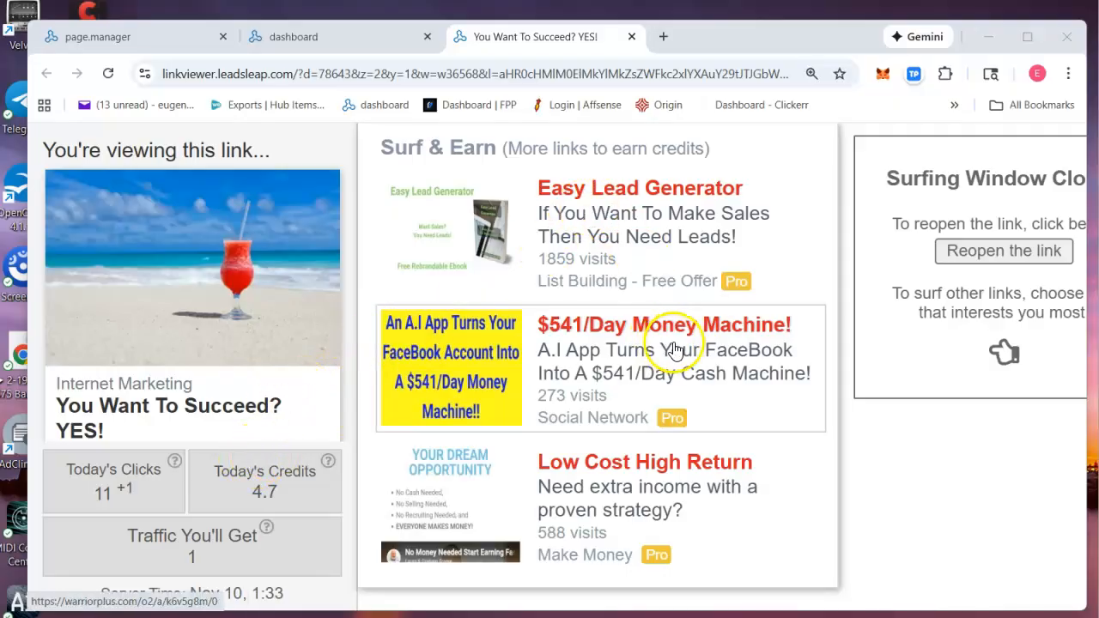
# Step: Visit the "$541/Day Money Machine!" link from Surf & Earn and close its pop-up window
pyautogui.click(658, 331)
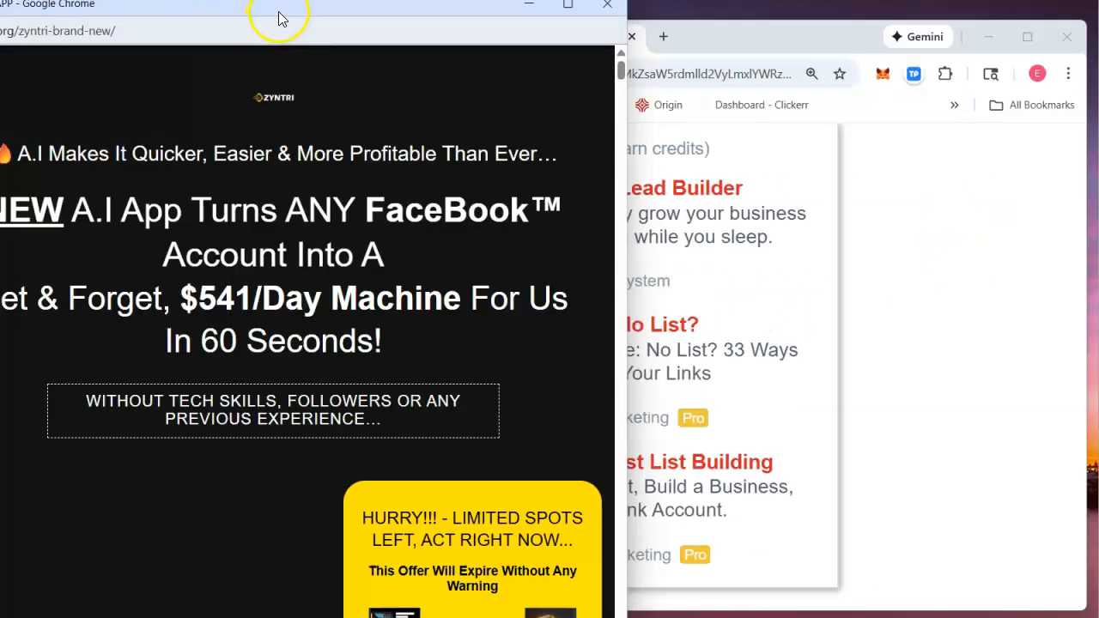
pyautogui.moveTo(277, 14); pyautogui.dragTo(712, 24)
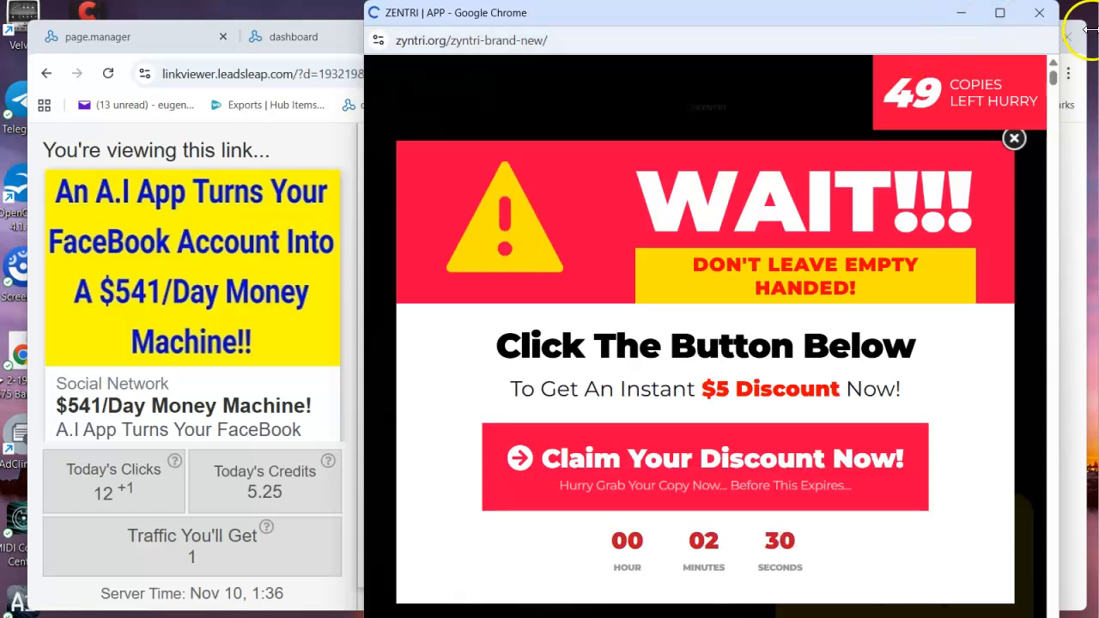
pyautogui.click(1039, 16)
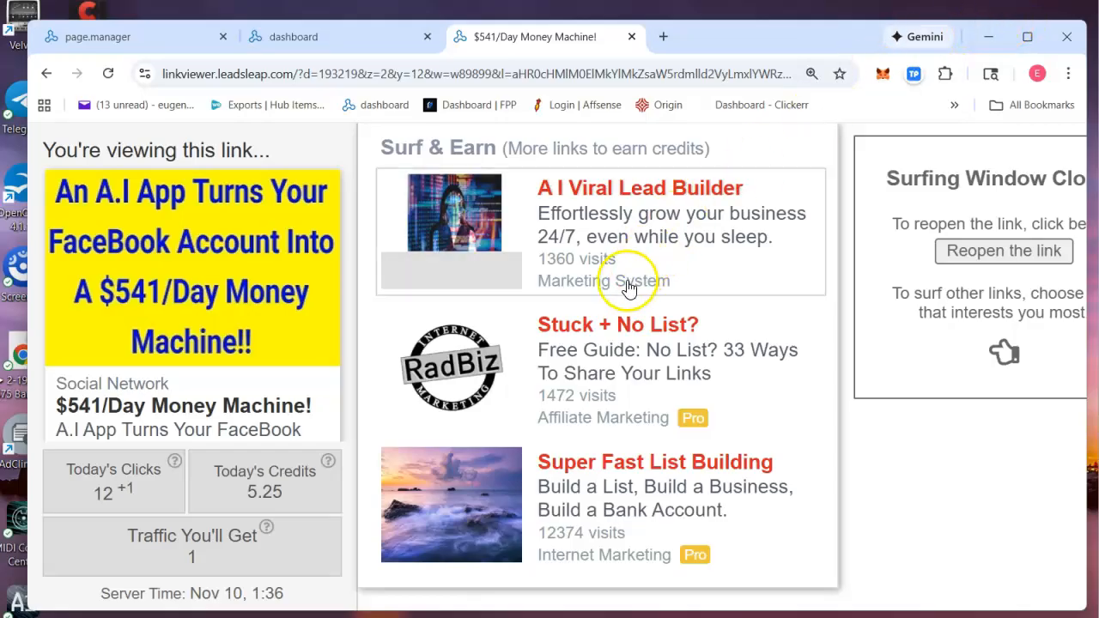
# Step: Visit the "Super Fast List Building" link, then capture a screen snip of its sunset seascape image
pyautogui.click(628, 461)
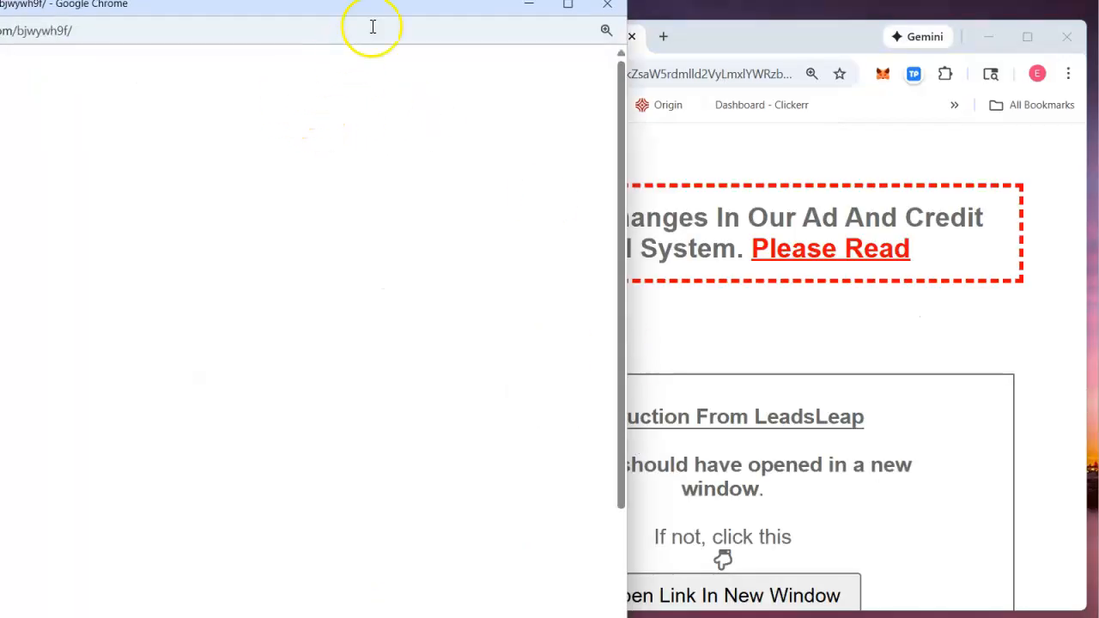
pyautogui.moveTo(375, 10); pyautogui.dragTo(815, 25)
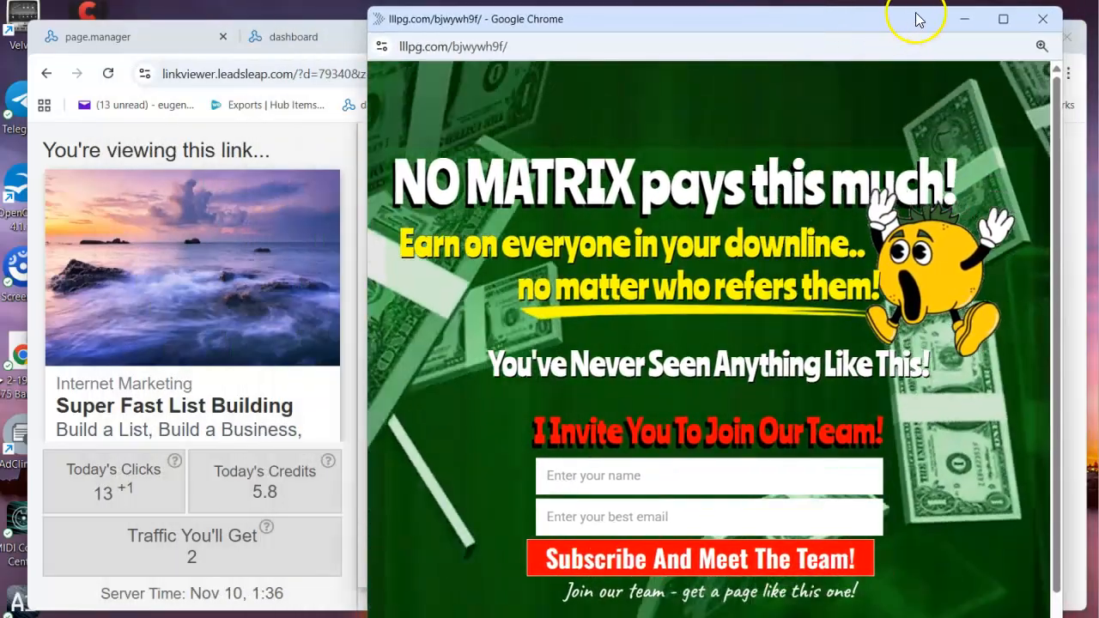
pyautogui.click(1042, 26)
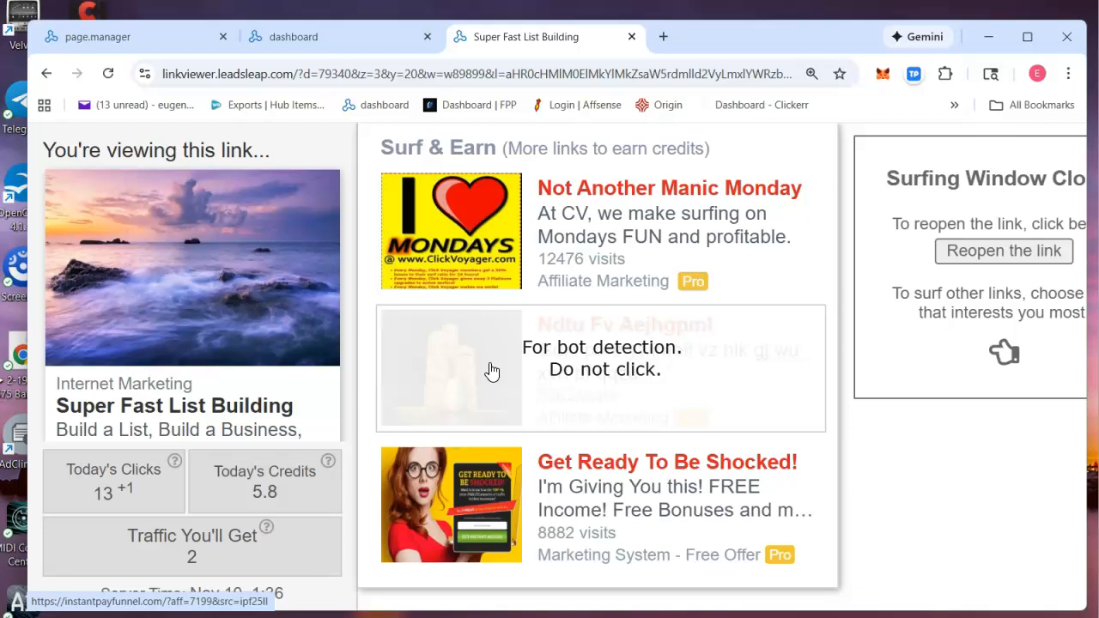
pyautogui.press('super+shift+s')
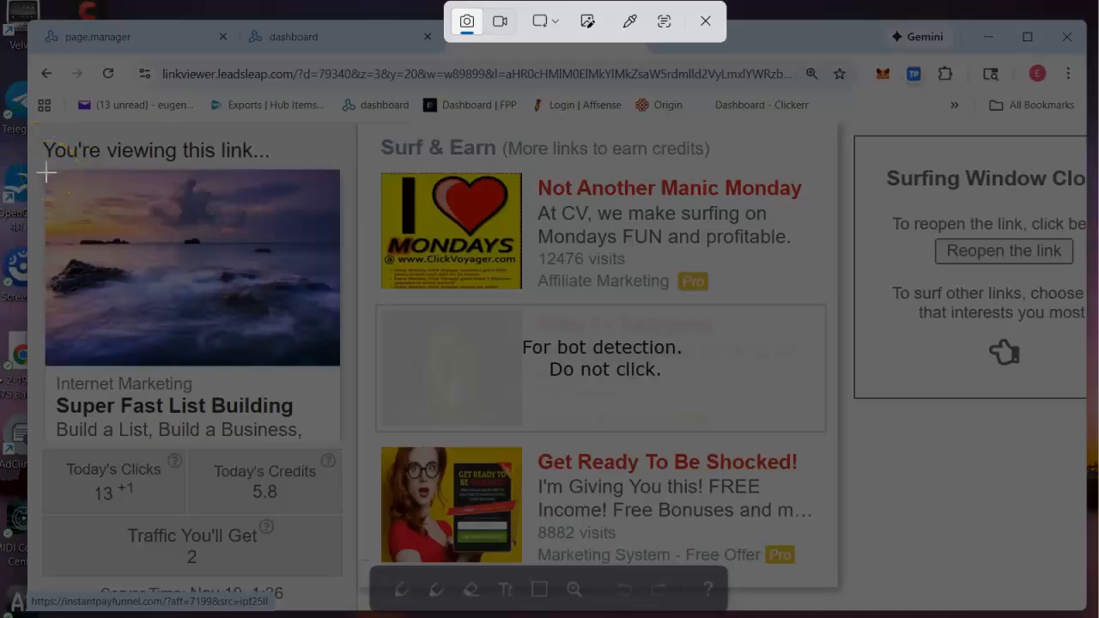
pyautogui.moveTo(46, 172); pyautogui.dragTo(338, 362)
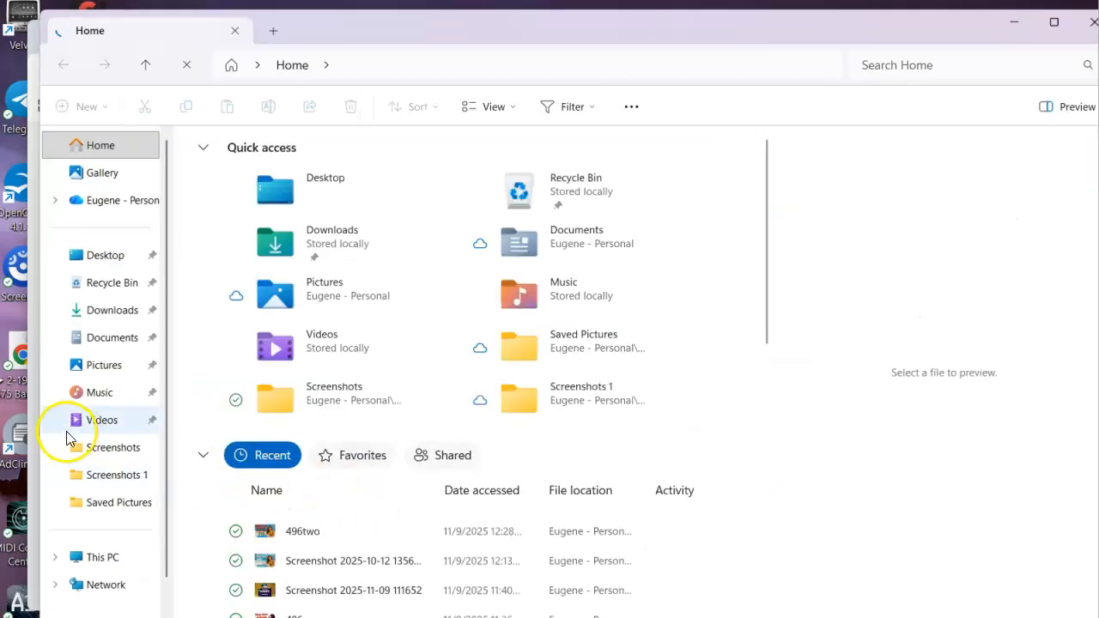
pyautogui.click(114, 450)
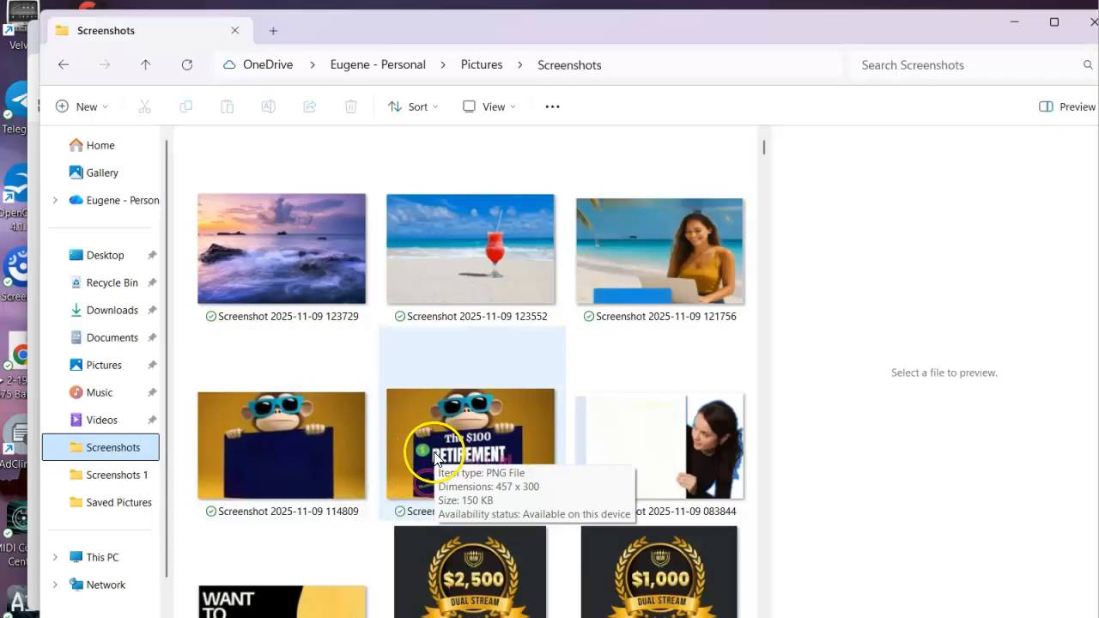
pyautogui.click(513, 438)
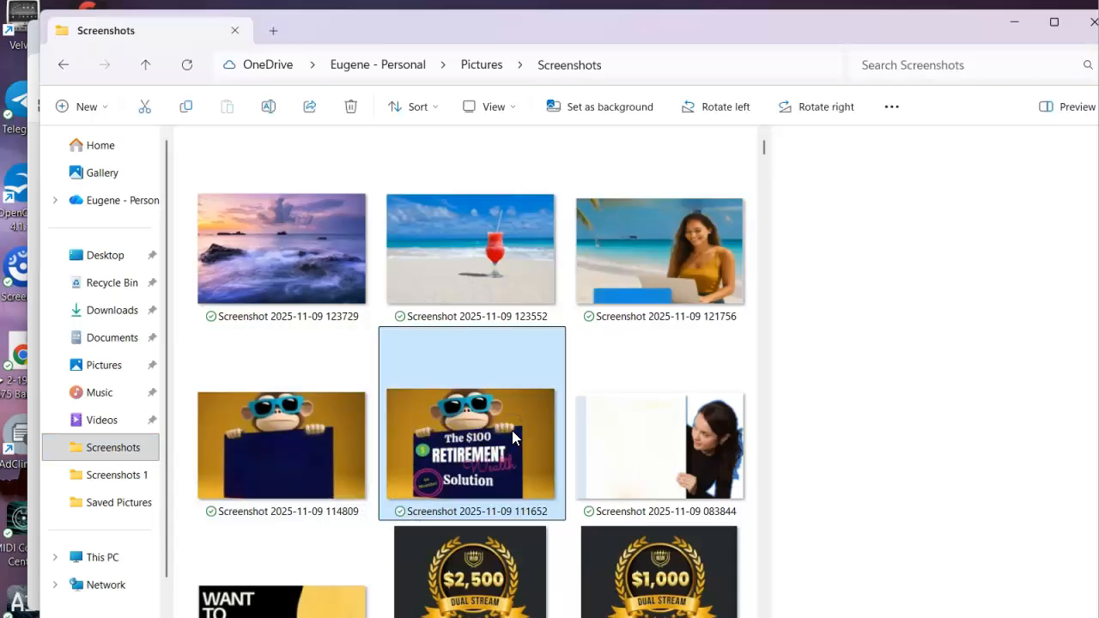
pyautogui.click(323, 458)
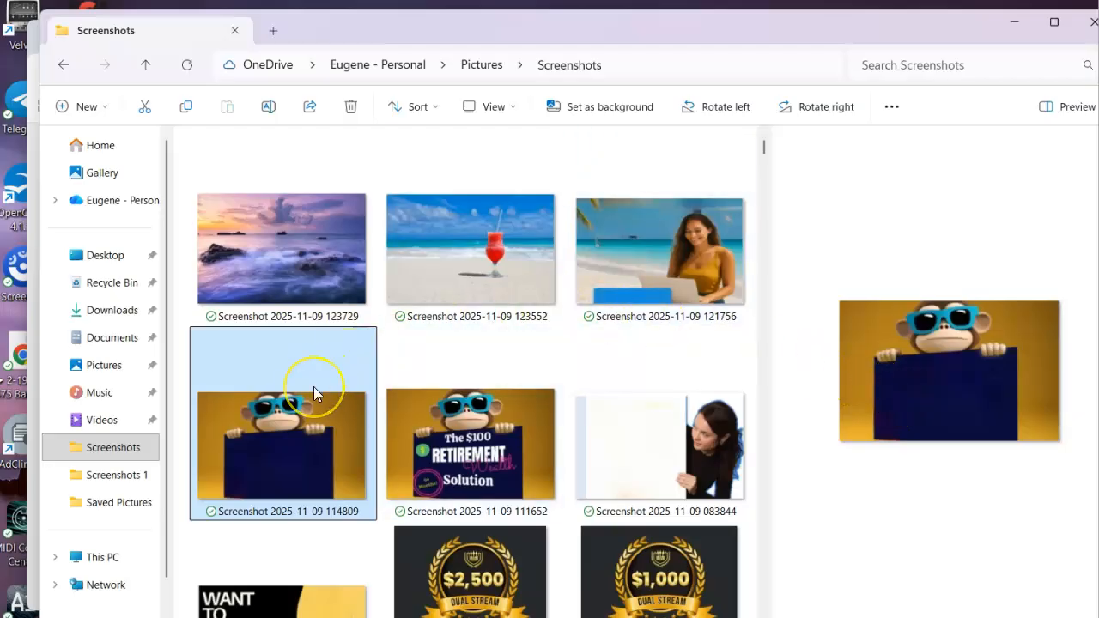
pyautogui.moveTo(314, 387)
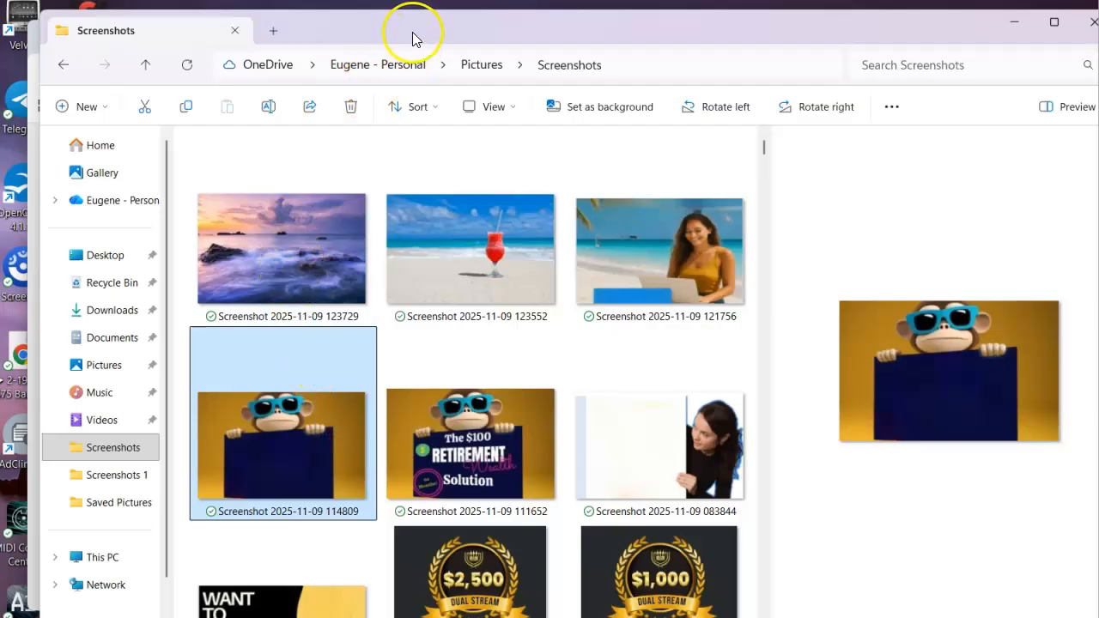
pyautogui.moveTo(412, 35); pyautogui.dragTo(687, 111)
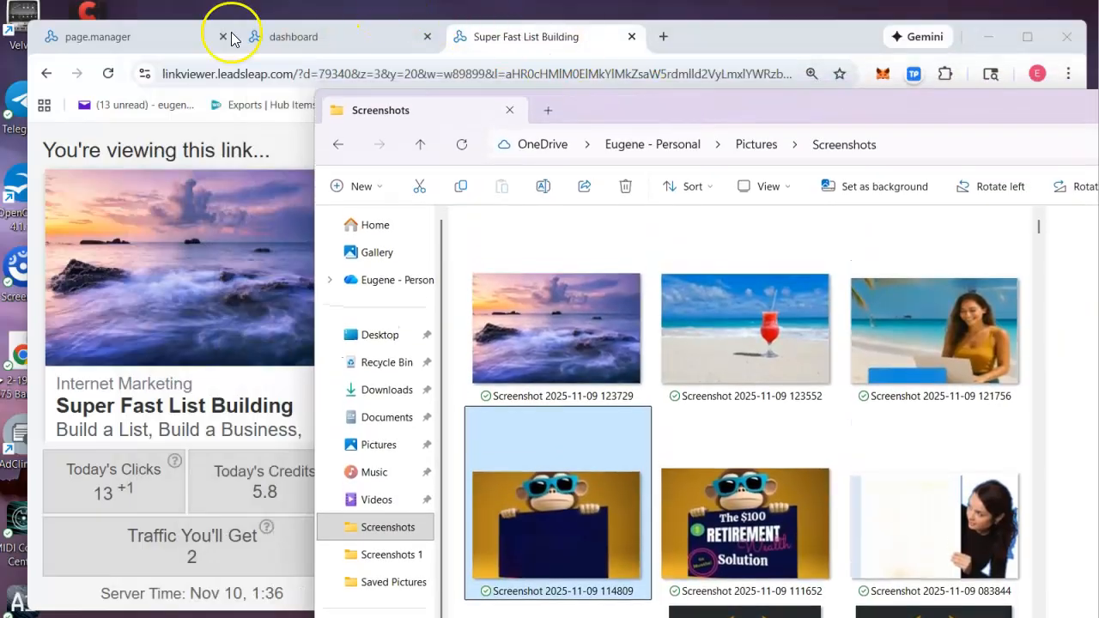
# Step: Close the dashboard, Super Fast List Building and page.manager browser tabs
pyautogui.click(425, 38)
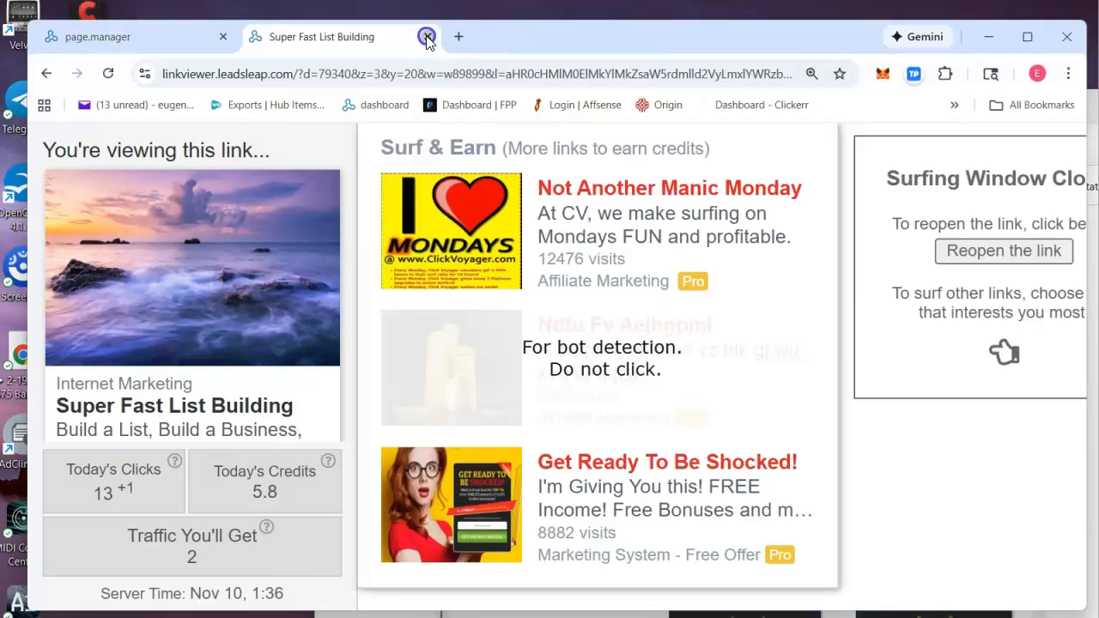
pyautogui.click(426, 37)
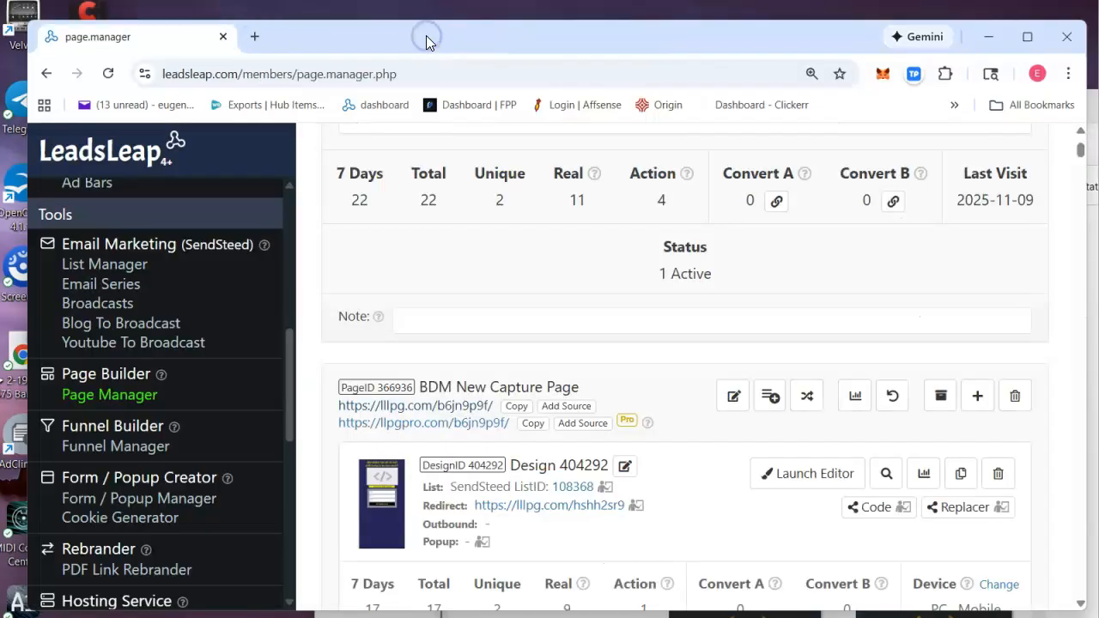
pyautogui.click(222, 37)
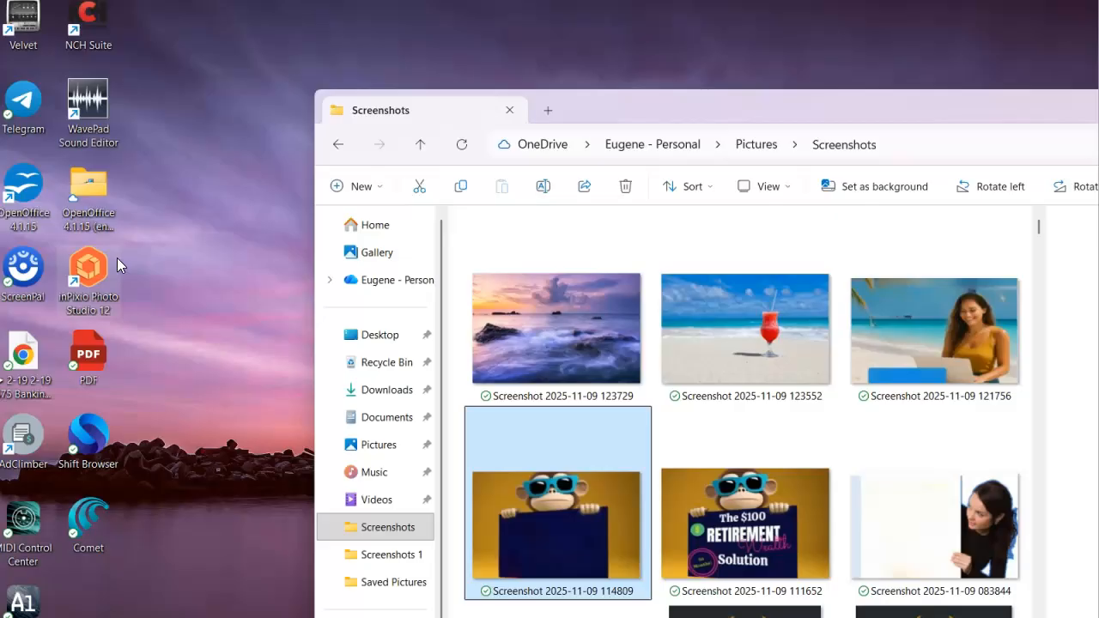
# Step: Clear the Screenshots folder window off the desktop and launch inPixio Photo Studio 12
pyautogui.click(91, 268)
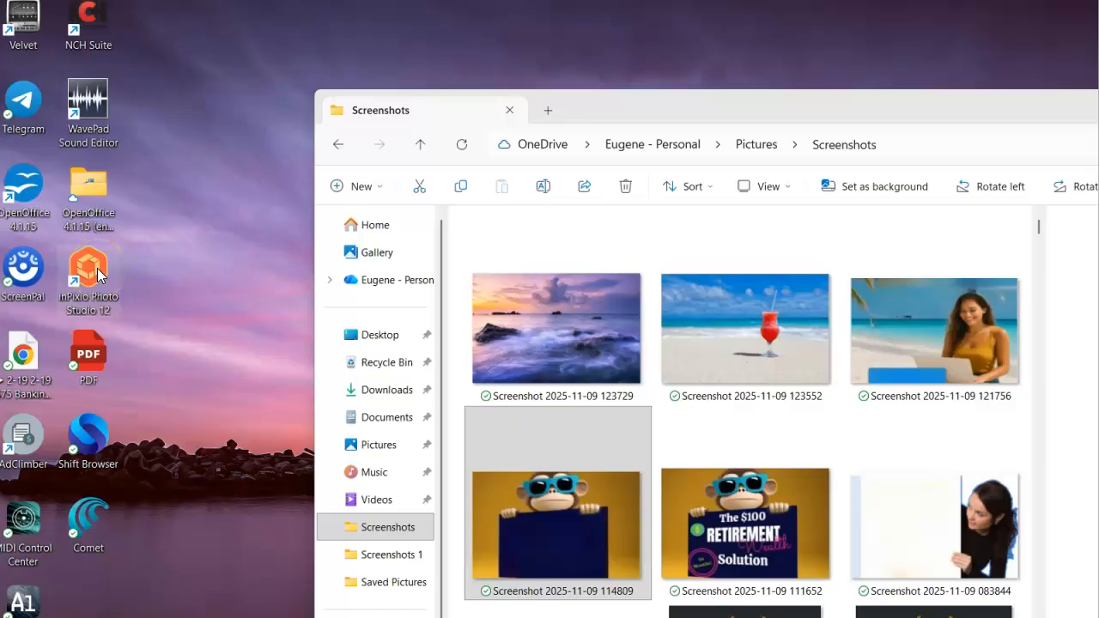
pyautogui.click(763, 105)
pyautogui.moveTo(763, 105); pyautogui.dragTo(592, 68)
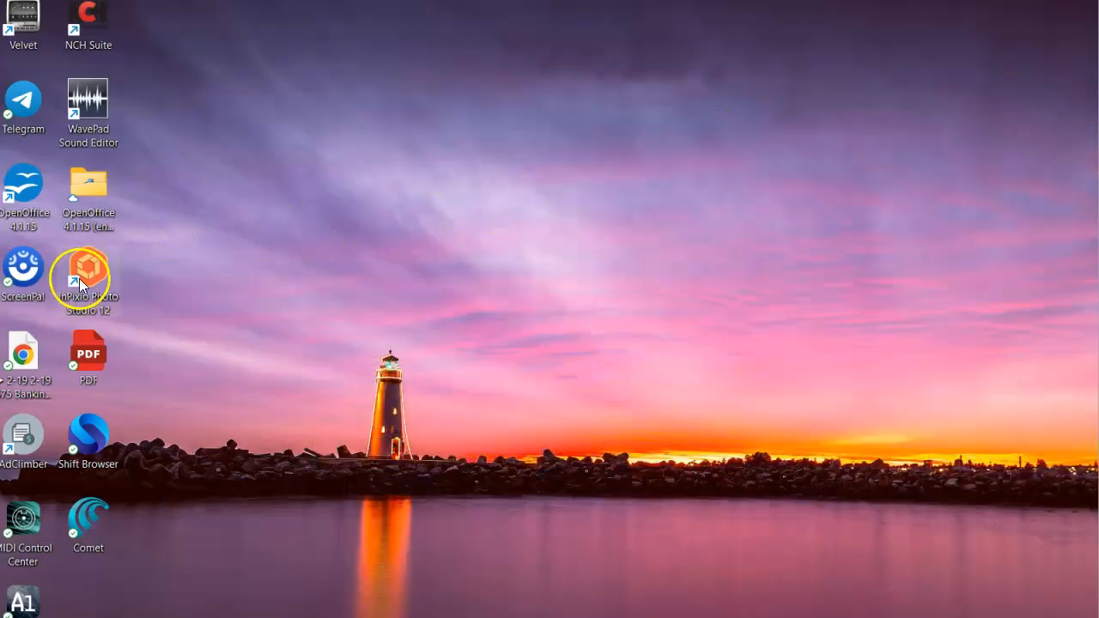
pyautogui.click(84, 273)
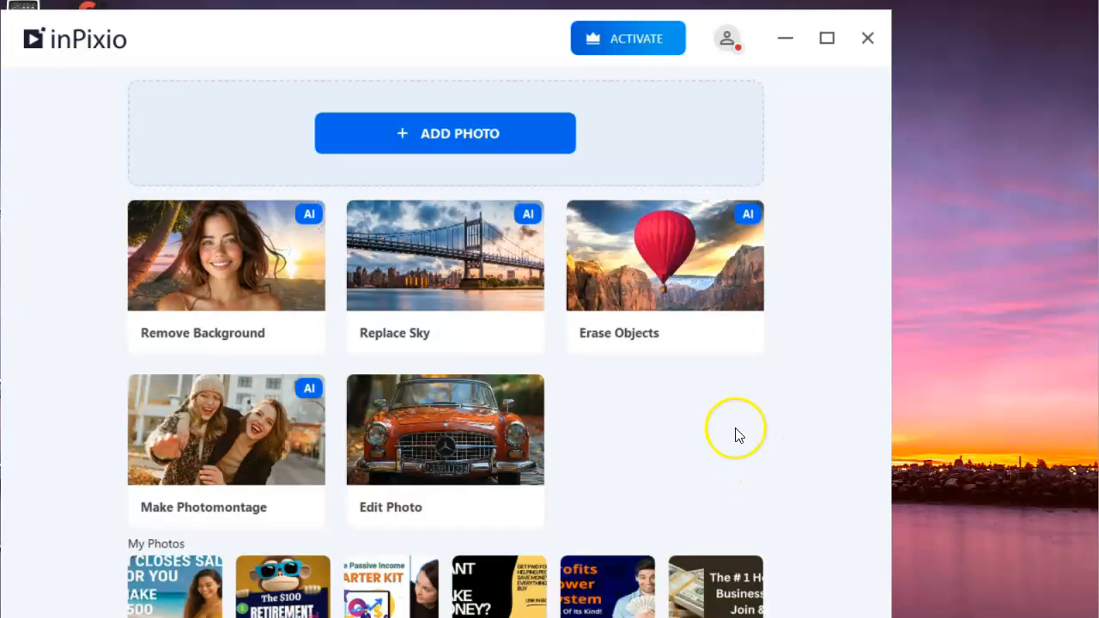
pyautogui.click(673, 257)
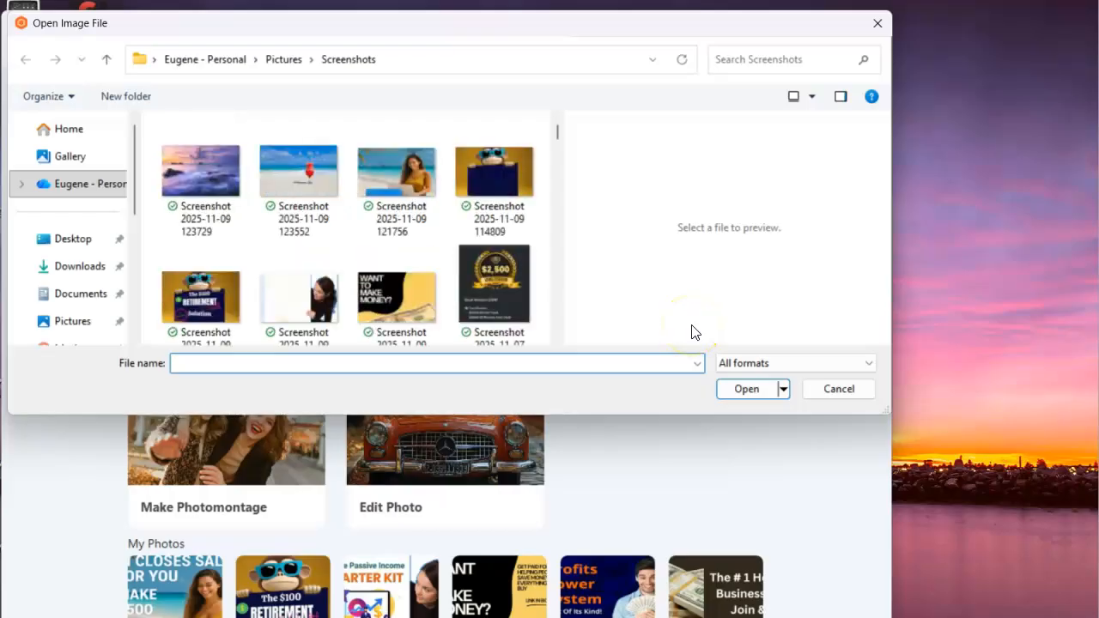
pyautogui.click(306, 178)
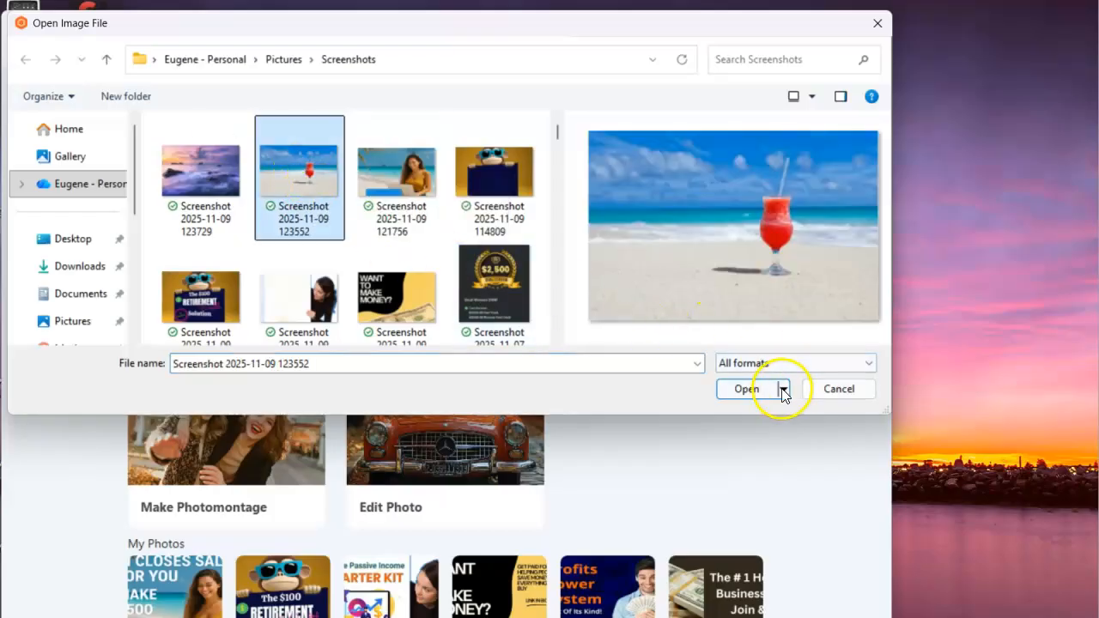
pyautogui.click(747, 389)
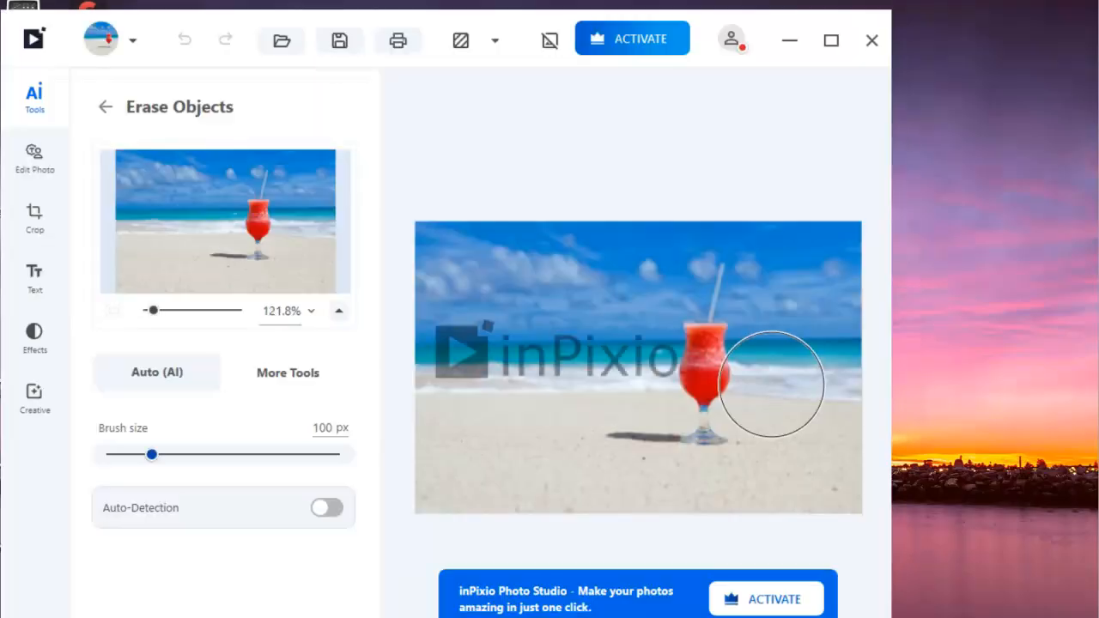
# Step: Set the eraser brush size to 45 px and erase the cocktail glass, its straw and its shadow from the beach photo
pyautogui.moveTo(770, 383)
pyautogui.mouseDown()
pyautogui.moveTo(567, 375)
pyautogui.moveTo(419, 352)
pyautogui.moveTo(518, 349)
pyautogui.moveTo(638, 366)
pyautogui.mouseUp()
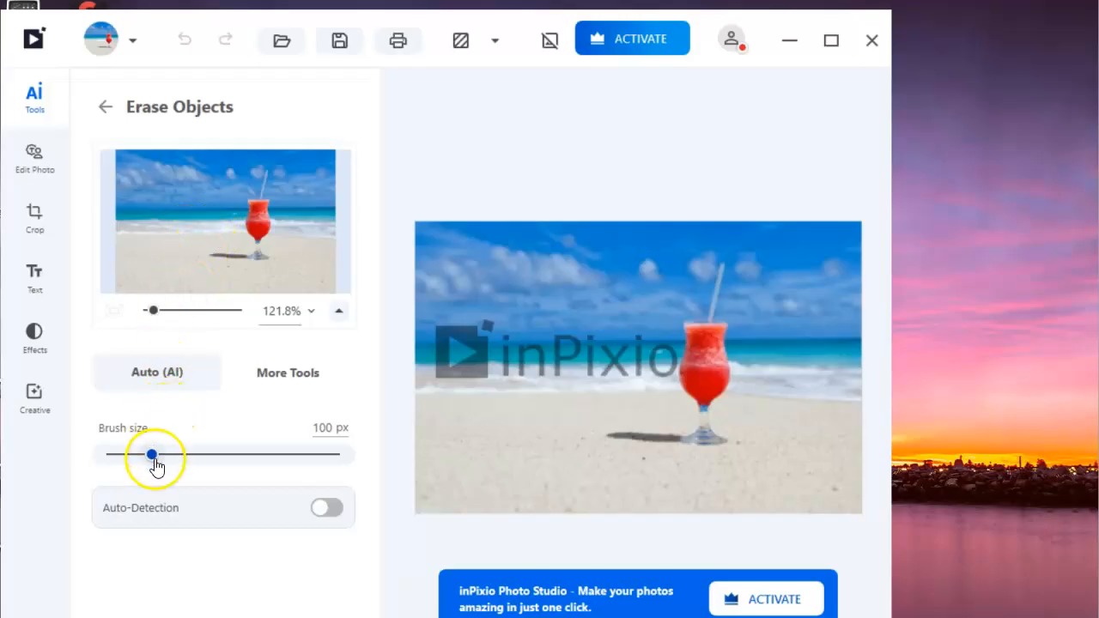
pyautogui.moveTo(156, 465); pyautogui.dragTo(127, 457)
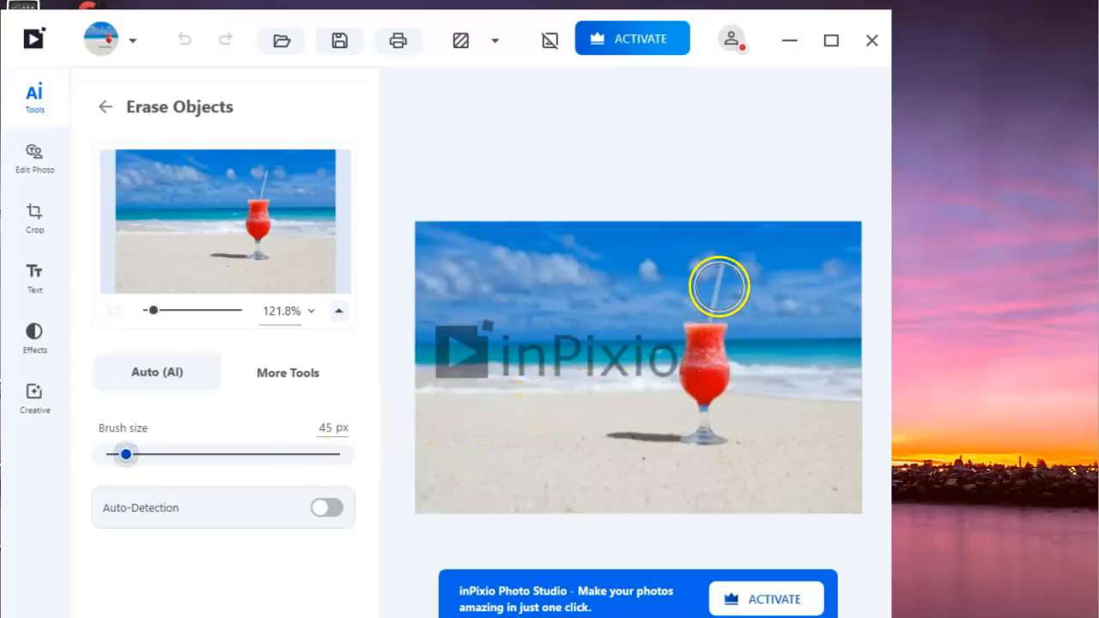
pyautogui.moveTo(717, 286)
pyautogui.mouseDown()
pyautogui.moveTo(696, 309)
pyautogui.moveTo(713, 329)
pyautogui.moveTo(700, 369)
pyautogui.moveTo(716, 430)
pyautogui.moveTo(622, 422)
pyautogui.mouseUp()
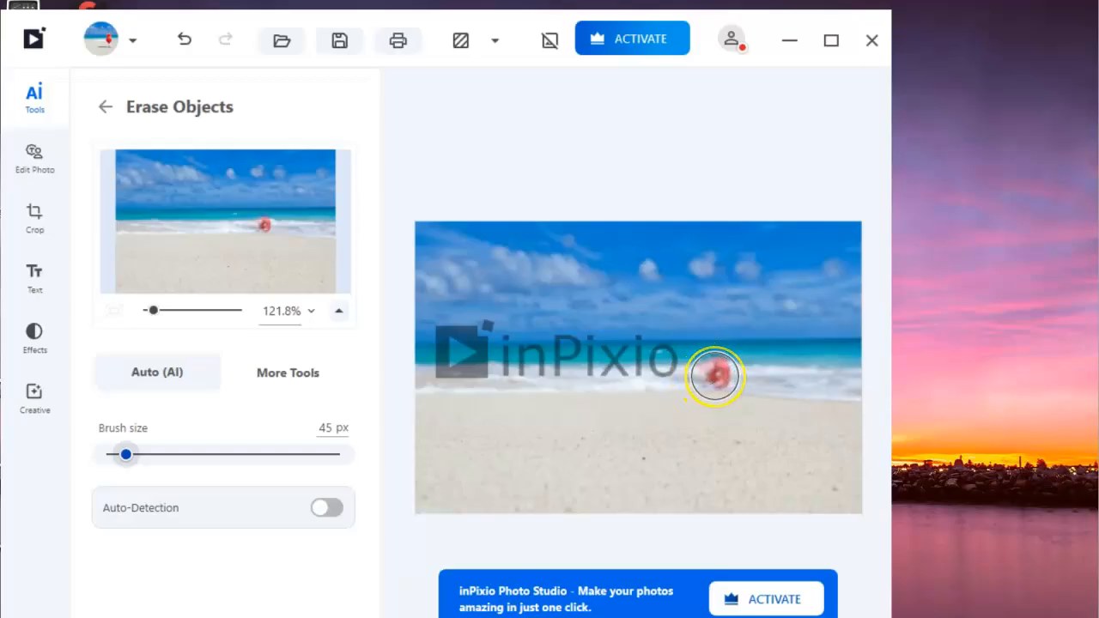
pyautogui.click(715, 375)
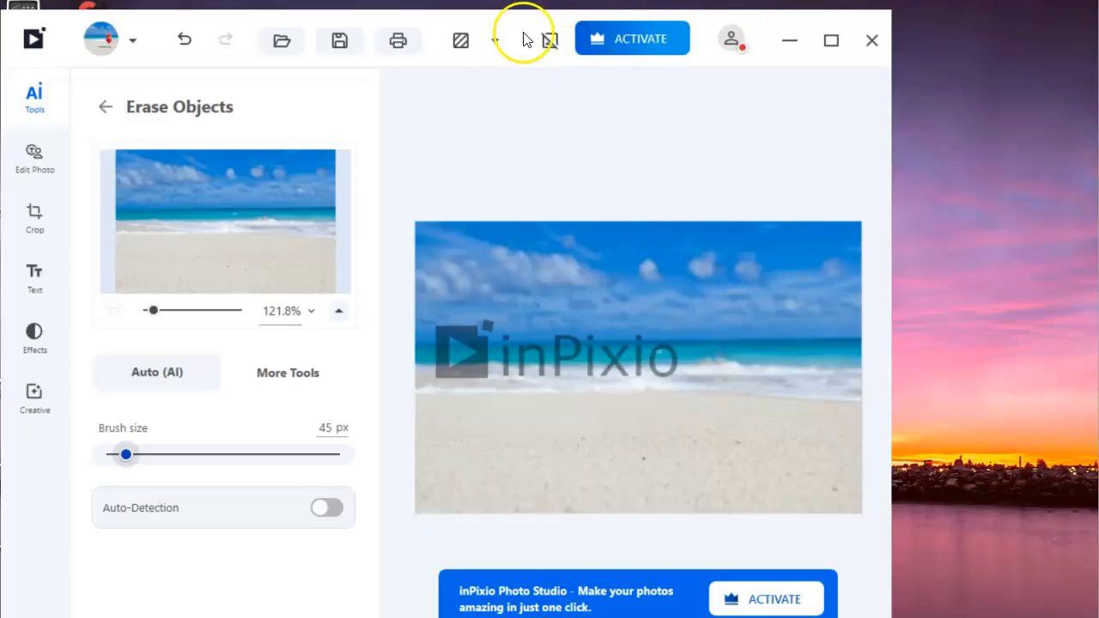
# Step: Launch PhotoScape X through the system search, look over its editor, and close it
pyautogui.moveTo(507, 23); pyautogui.dragTo(629, 13)
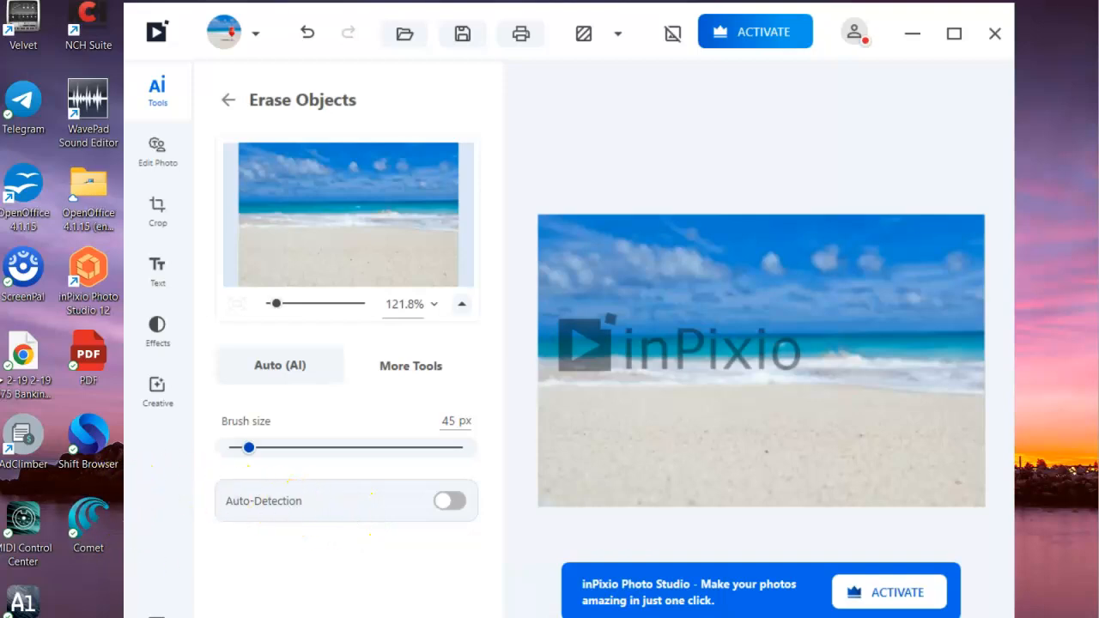
pyautogui.press('super')
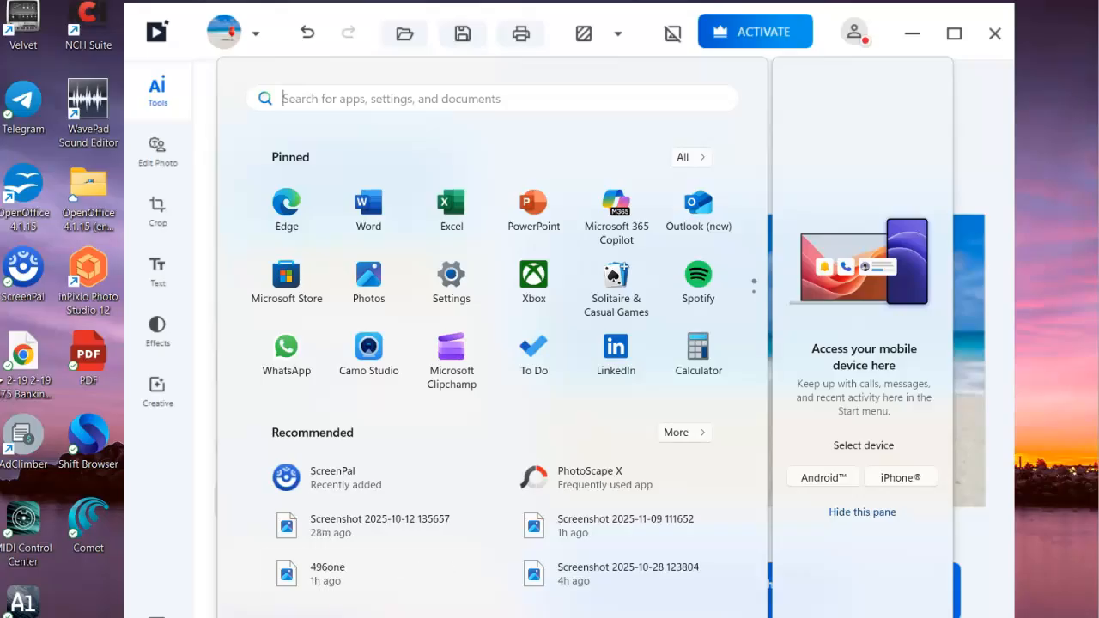
pyautogui.click(367, 100)
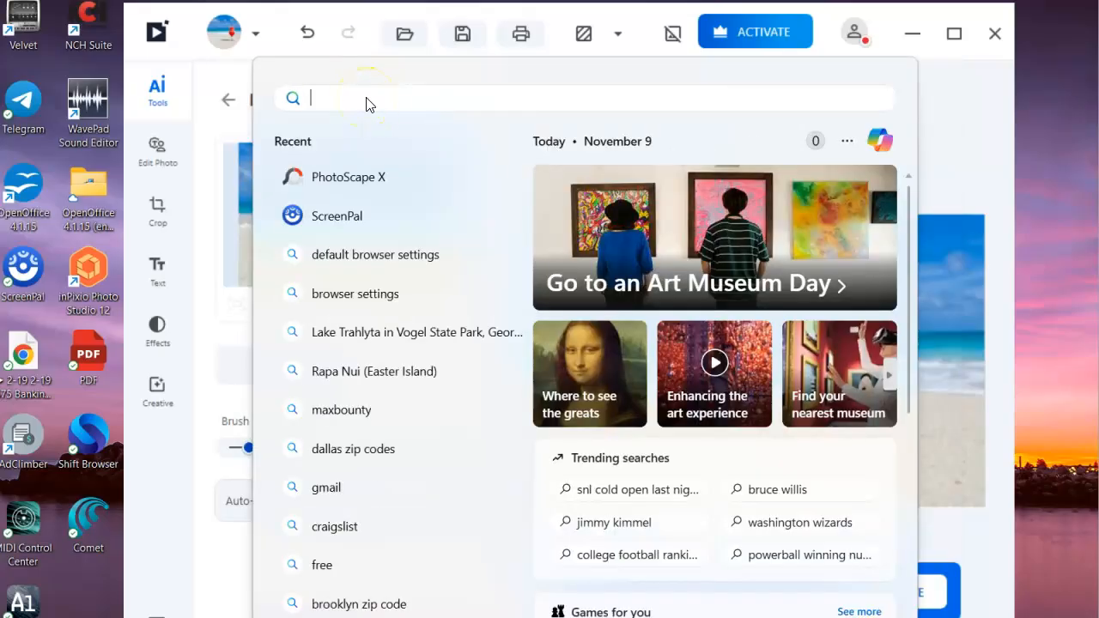
pyautogui.click(371, 178)
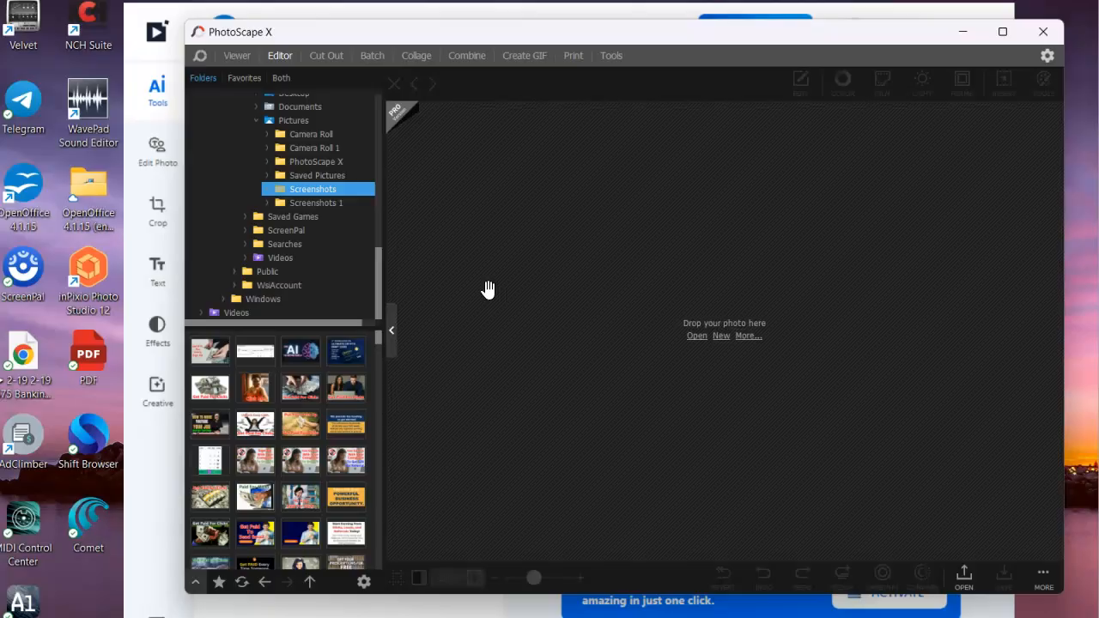
pyautogui.click(1039, 36)
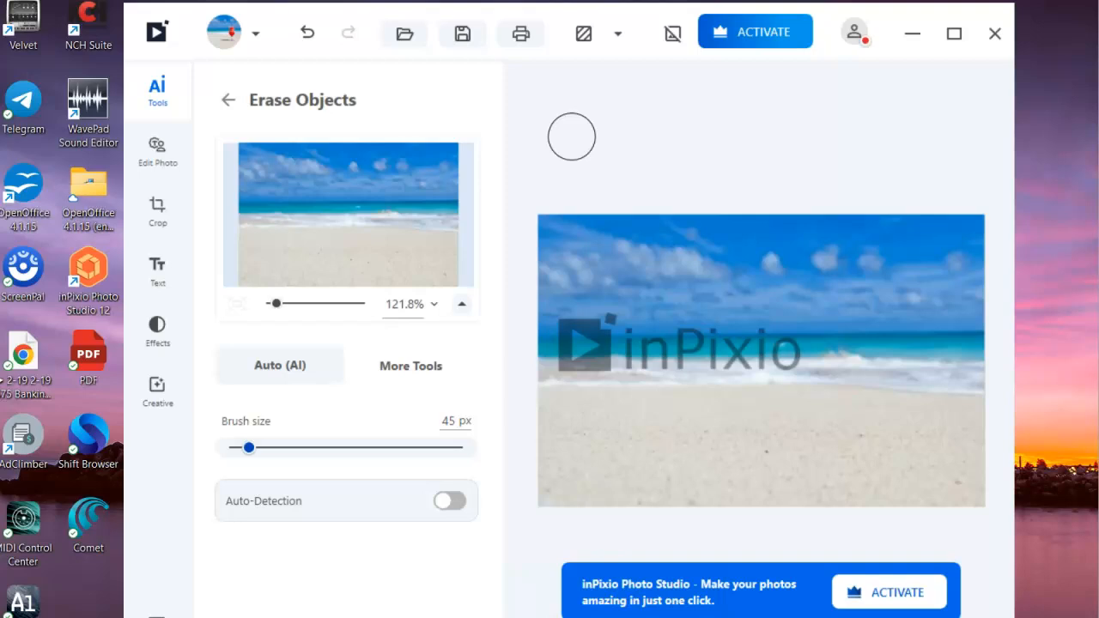
# Step: Capture a screenshot of the watermark-free preview of the cleaned beach photo and close inPixio without saving the project
pyautogui.press('super+shift+s')
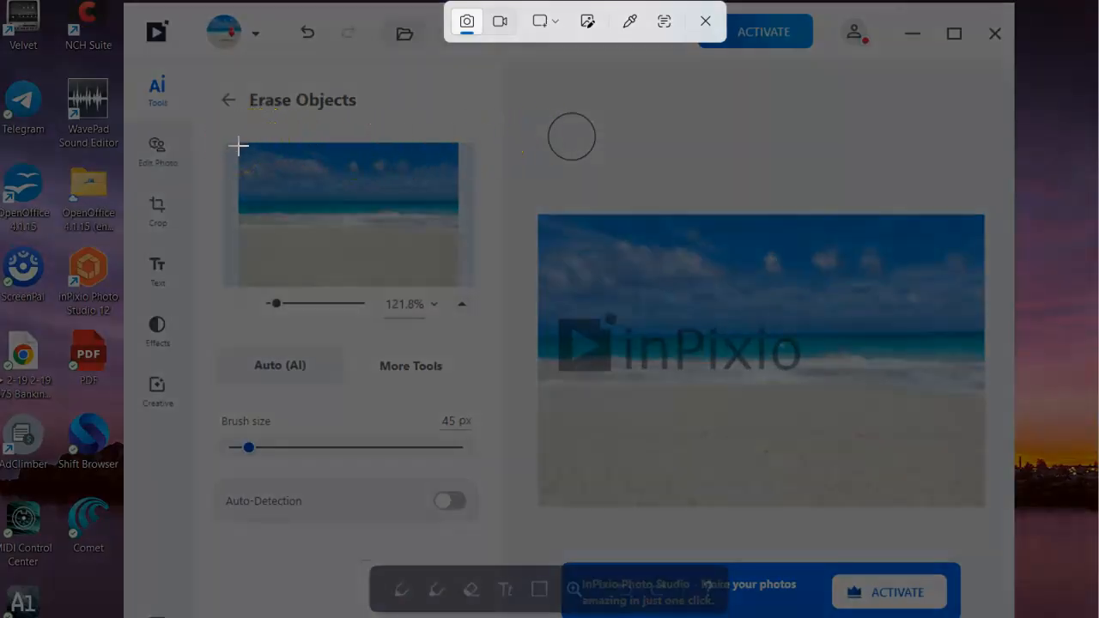
pyautogui.moveTo(238, 146); pyautogui.dragTo(456, 284)
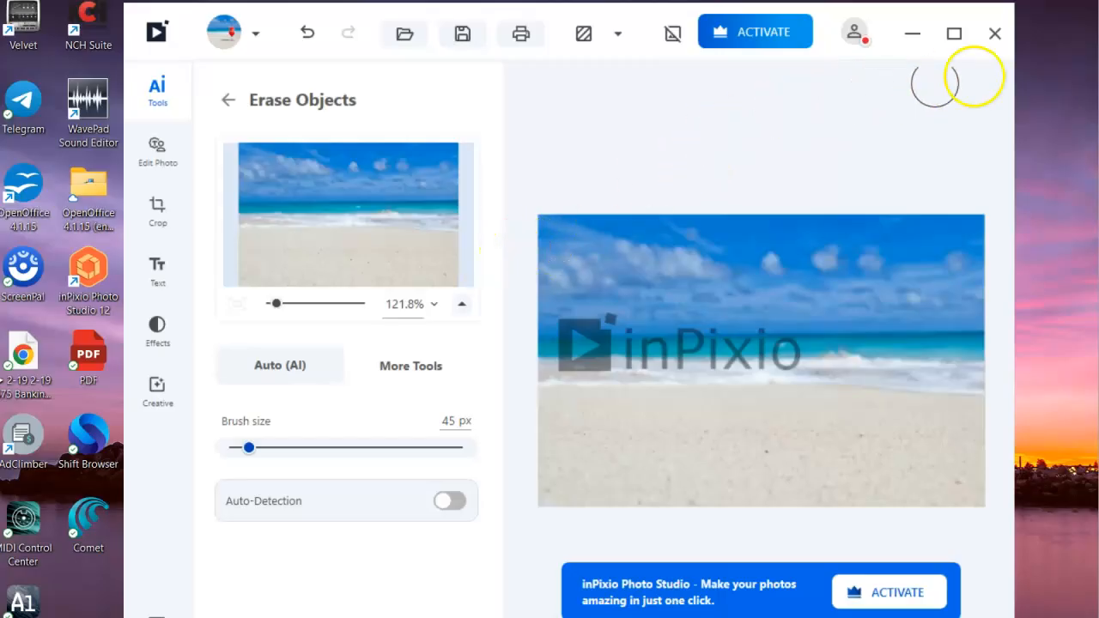
pyautogui.click(993, 35)
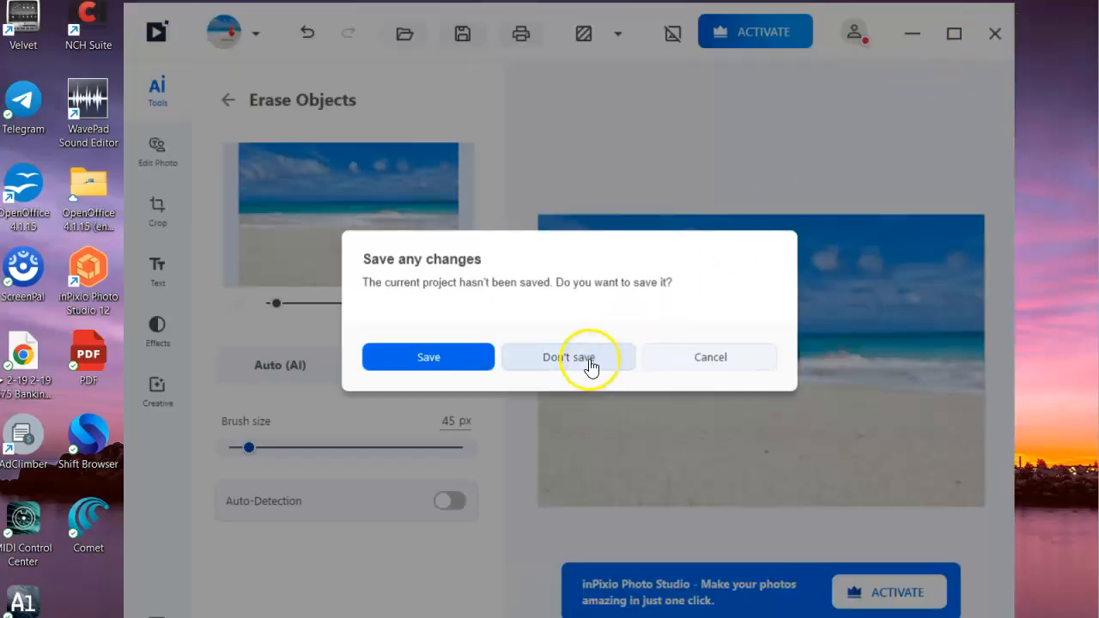
pyautogui.click(591, 366)
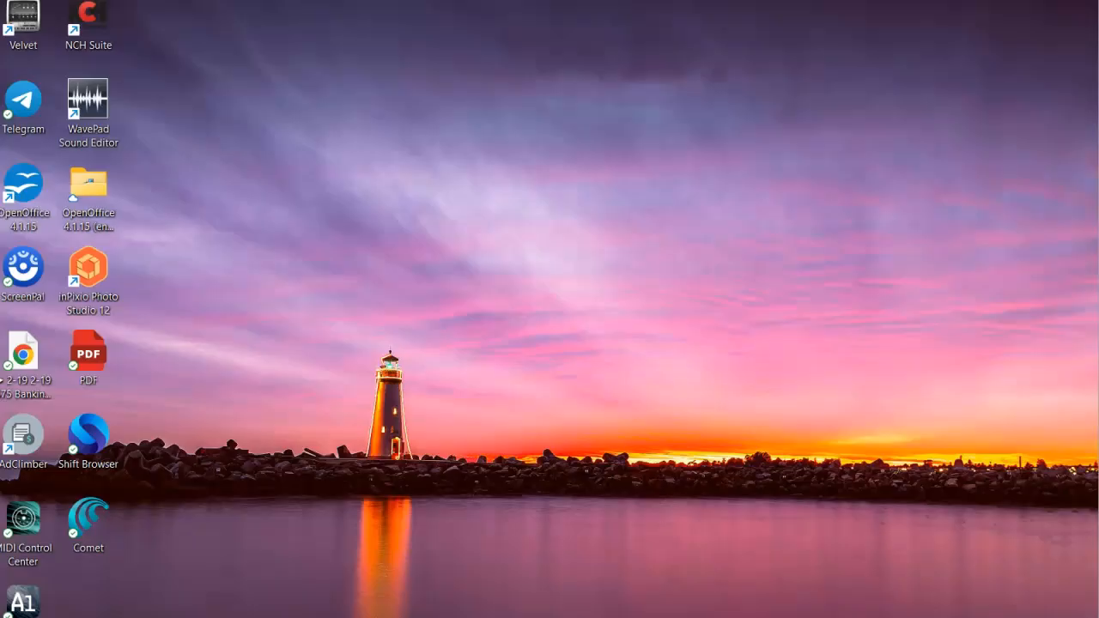
# Step: Launch PhotoScape X through the system search and open Screenshot 2025-11-09 124205.png from the Screenshots folder in the editor
pyautogui.press('super')
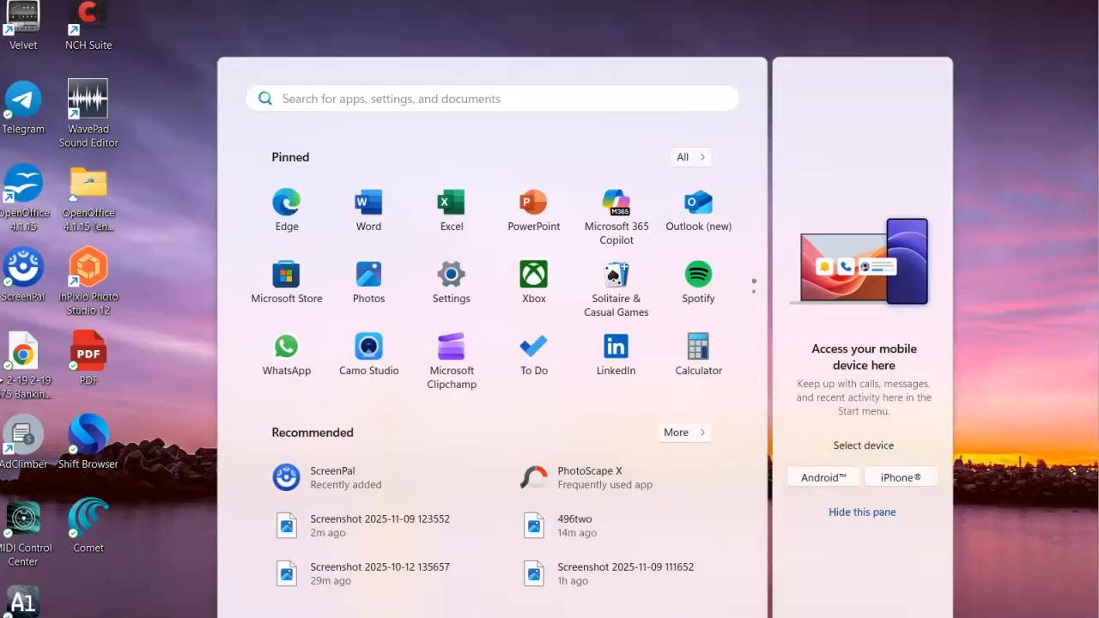
pyautogui.click(302, 99)
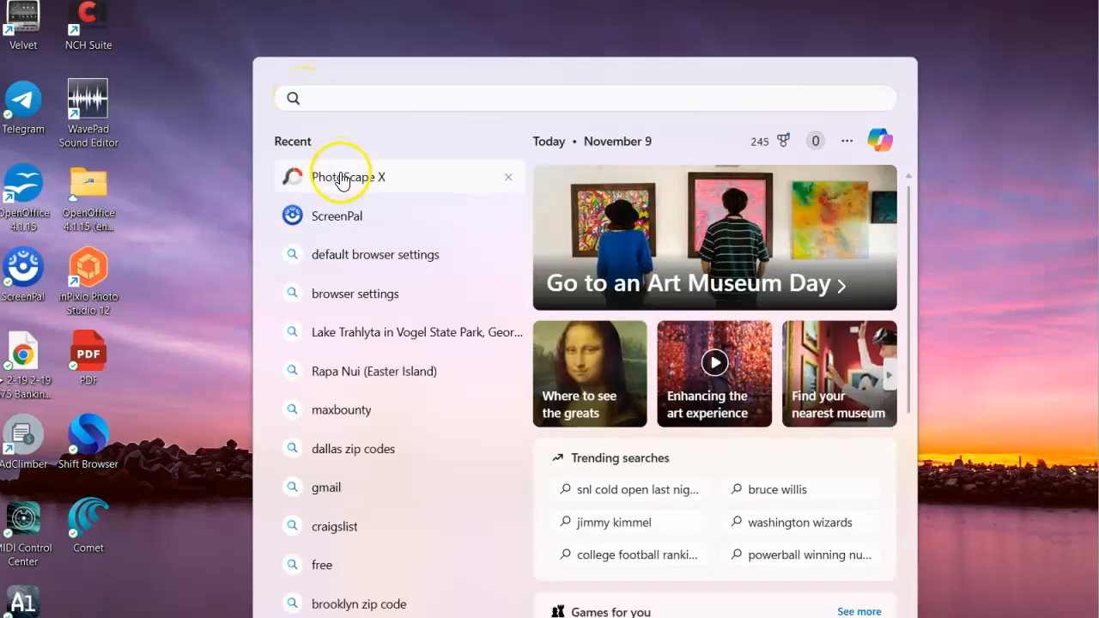
pyautogui.click(342, 179)
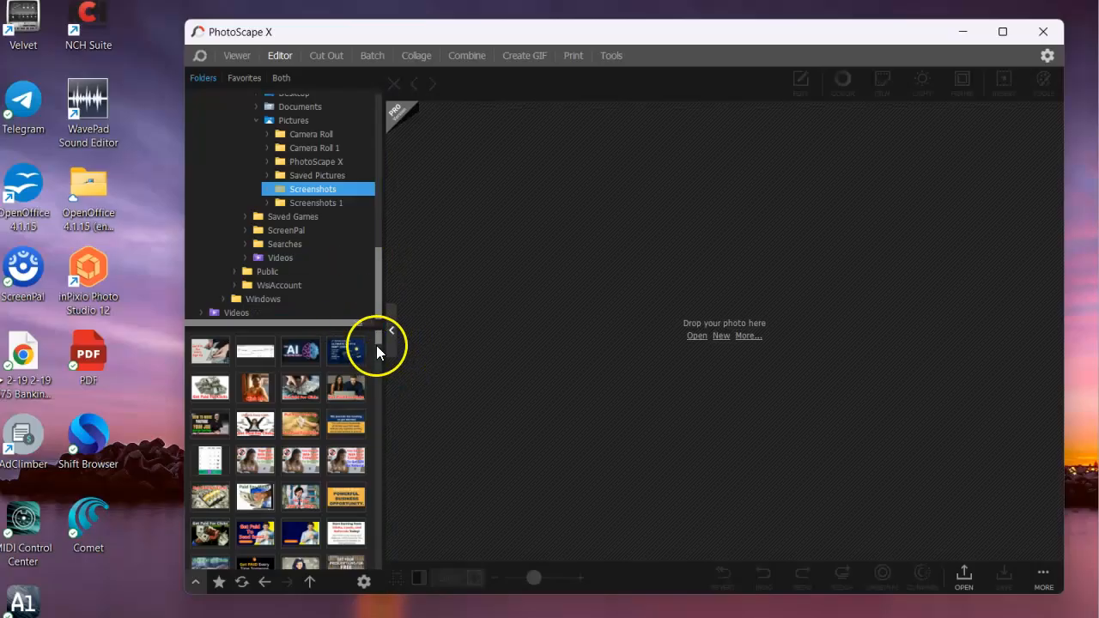
pyautogui.moveTo(381, 340); pyautogui.dragTo(341, 557)
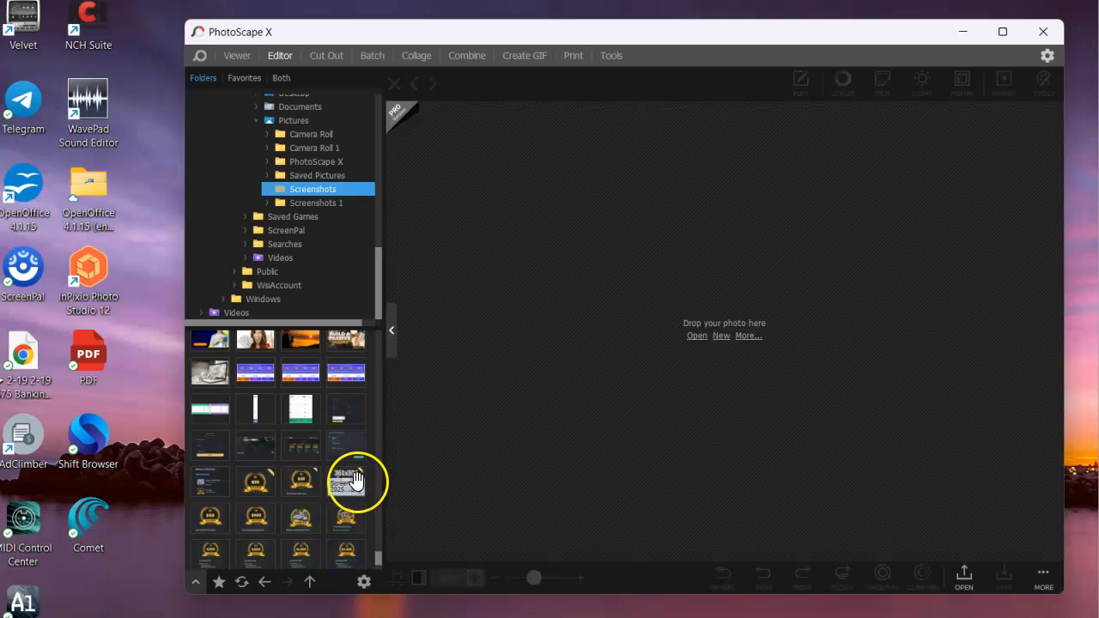
pyautogui.scroll(-3, 368, 481)
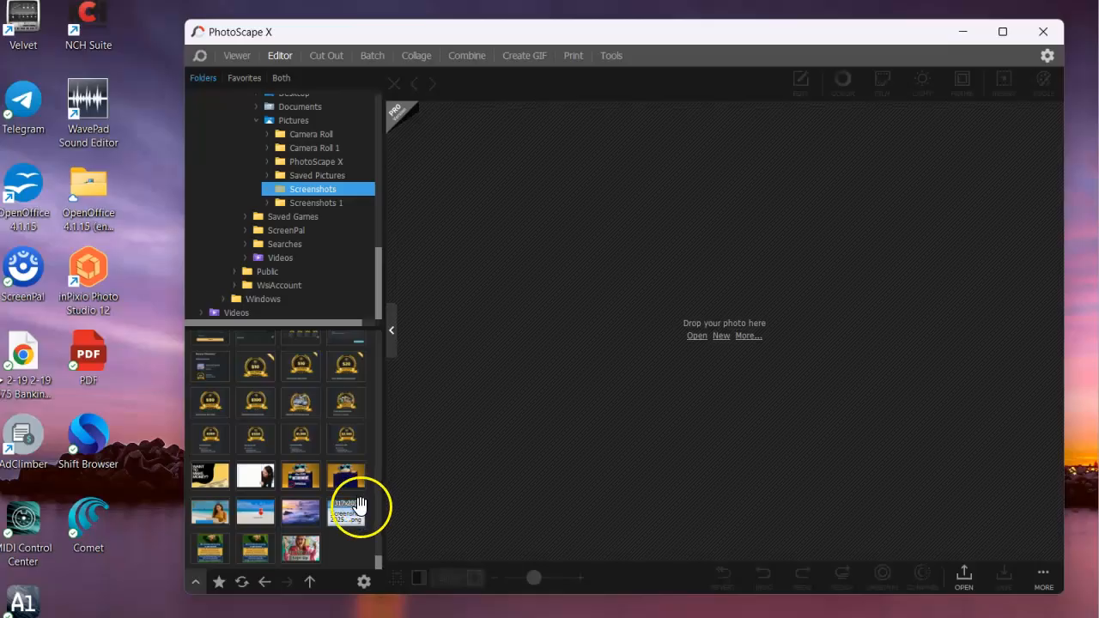
pyautogui.click(353, 519)
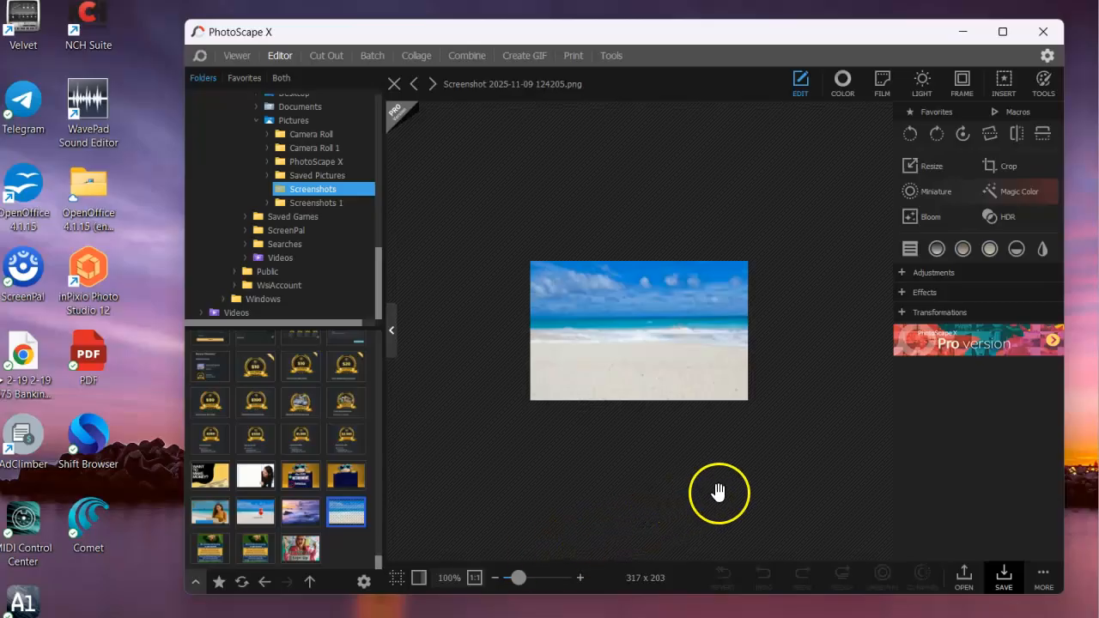
pyautogui.moveTo(667, 40); pyautogui.dragTo(670, 18)
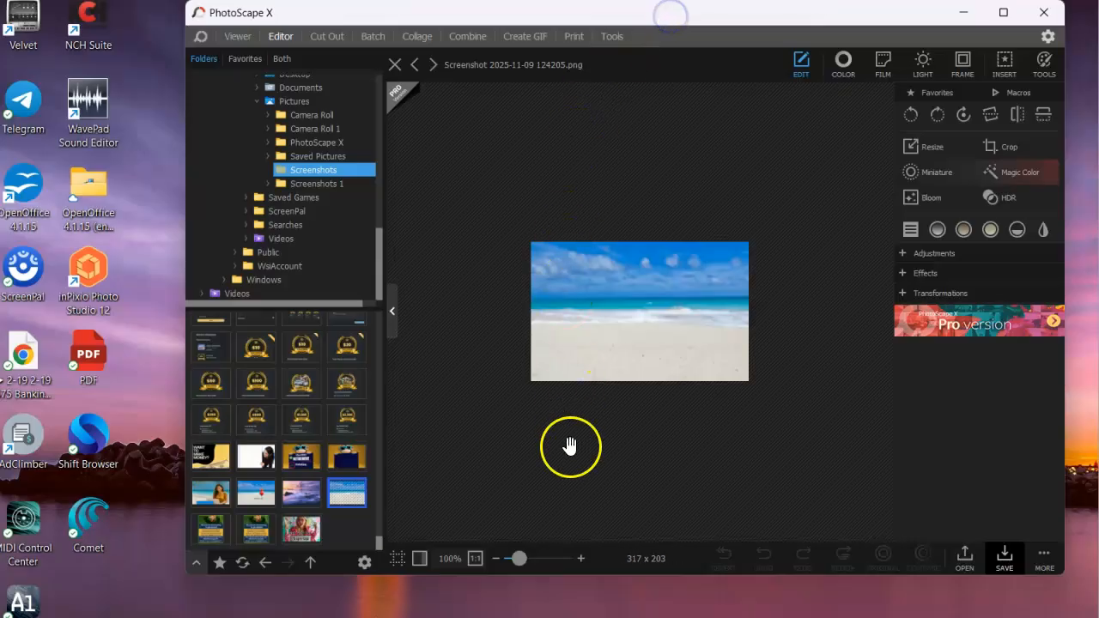
pyautogui.click(577, 559)
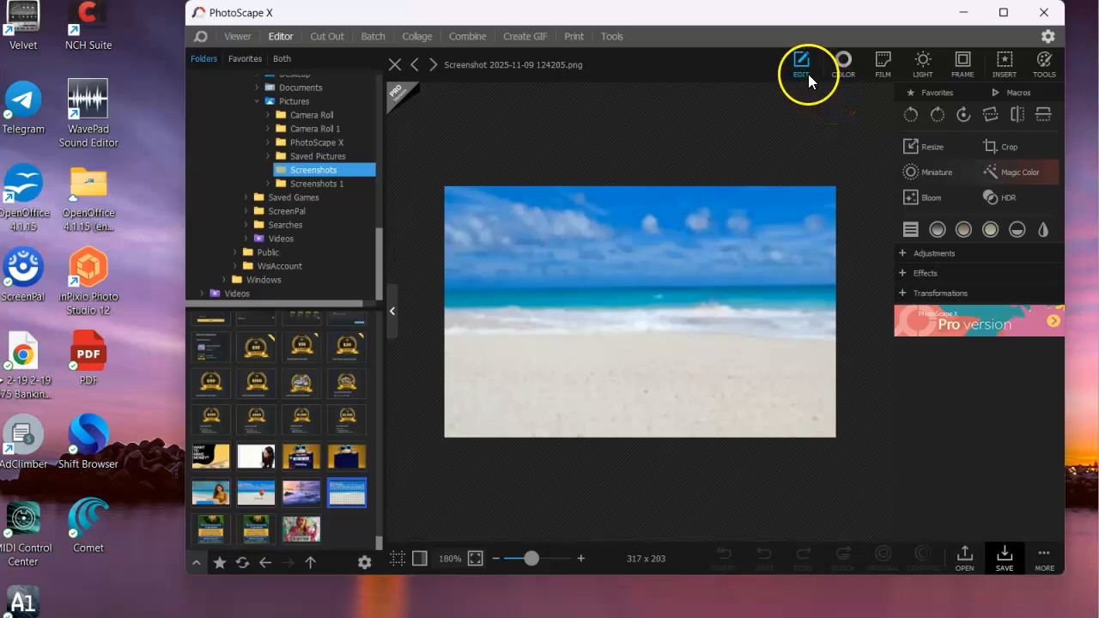
# Step: Insert a text object on the beach picture, place it in the sky just above the sea, and colour it red
pyautogui.click(1003, 69)
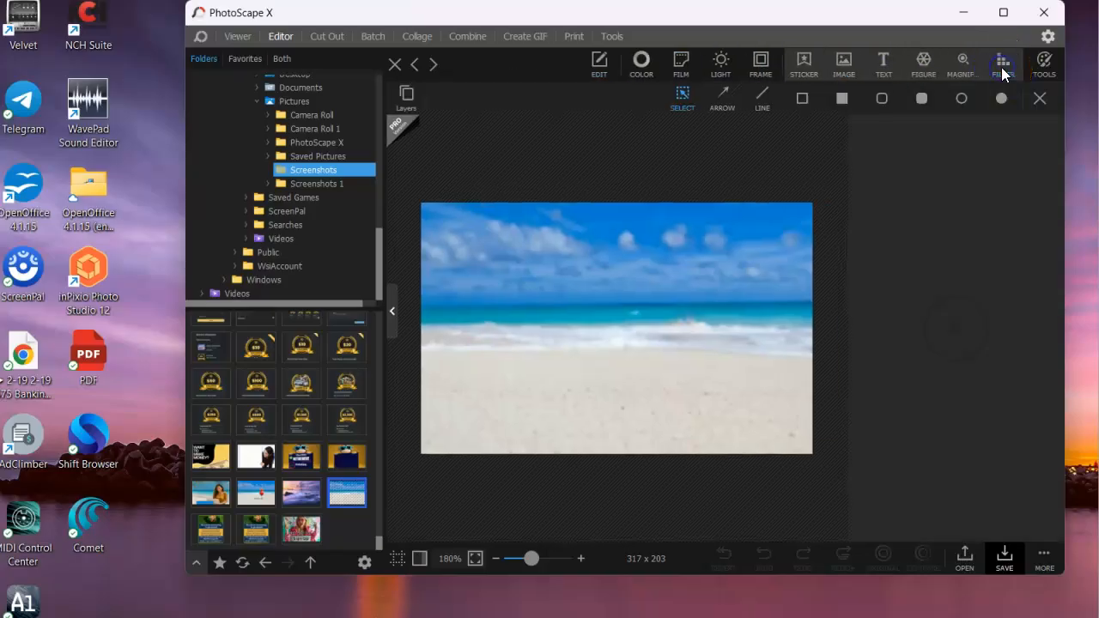
pyautogui.click(884, 66)
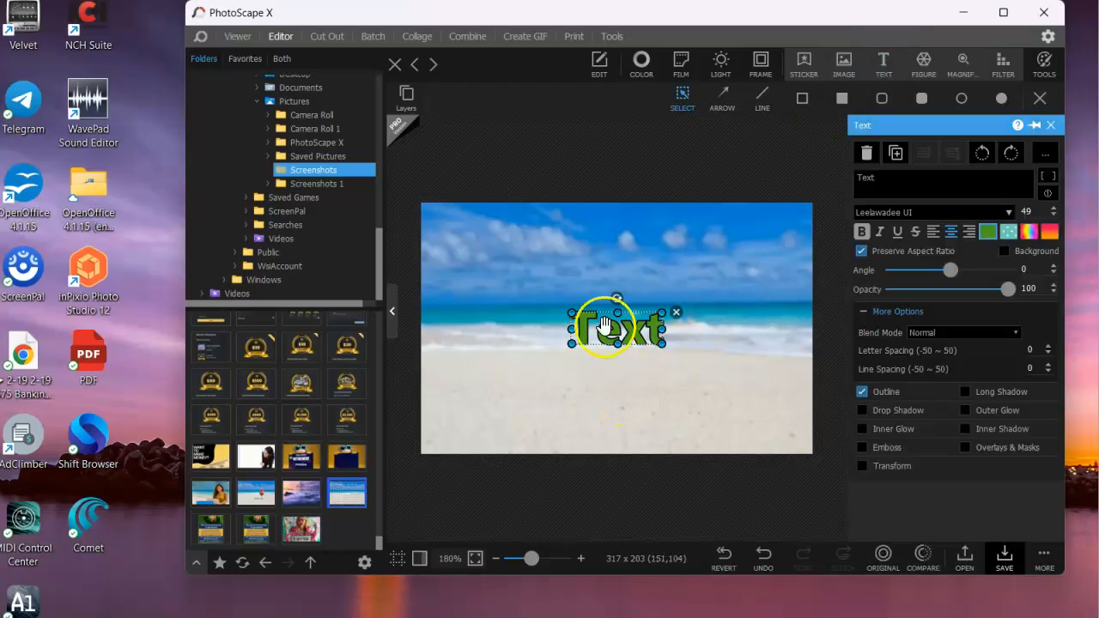
pyautogui.moveTo(608, 336); pyautogui.dragTo(576, 298)
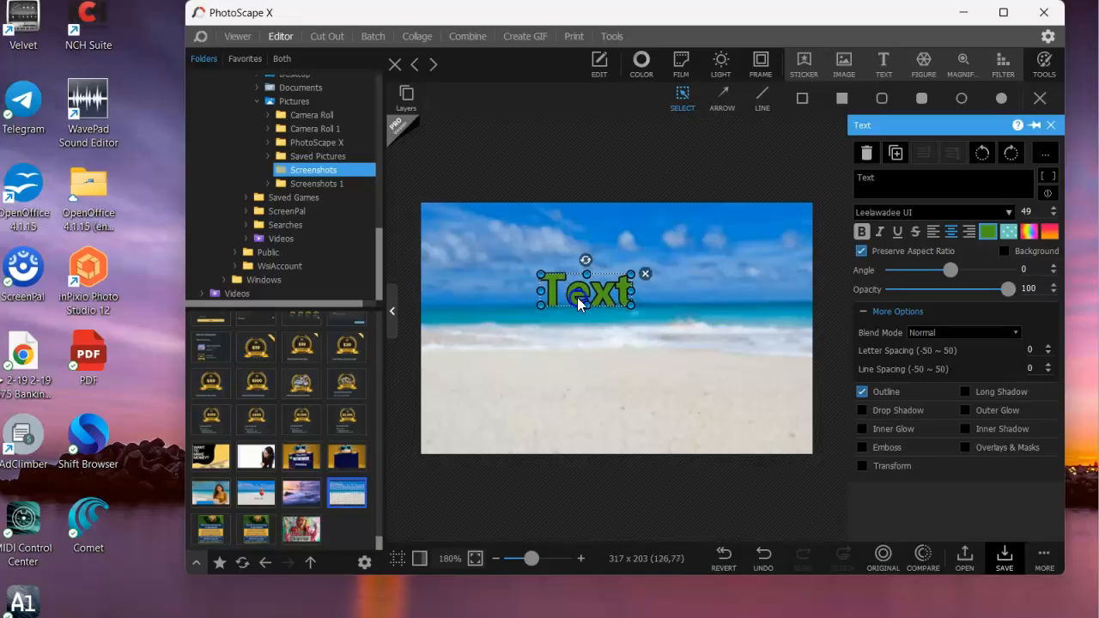
pyautogui.click(989, 232)
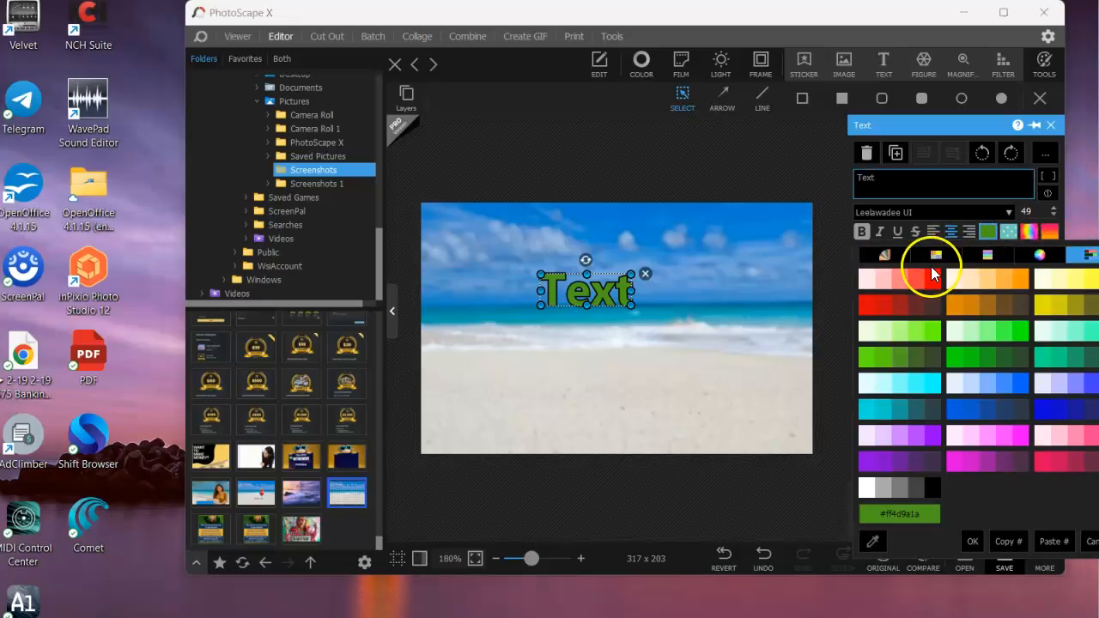
pyautogui.click(868, 309)
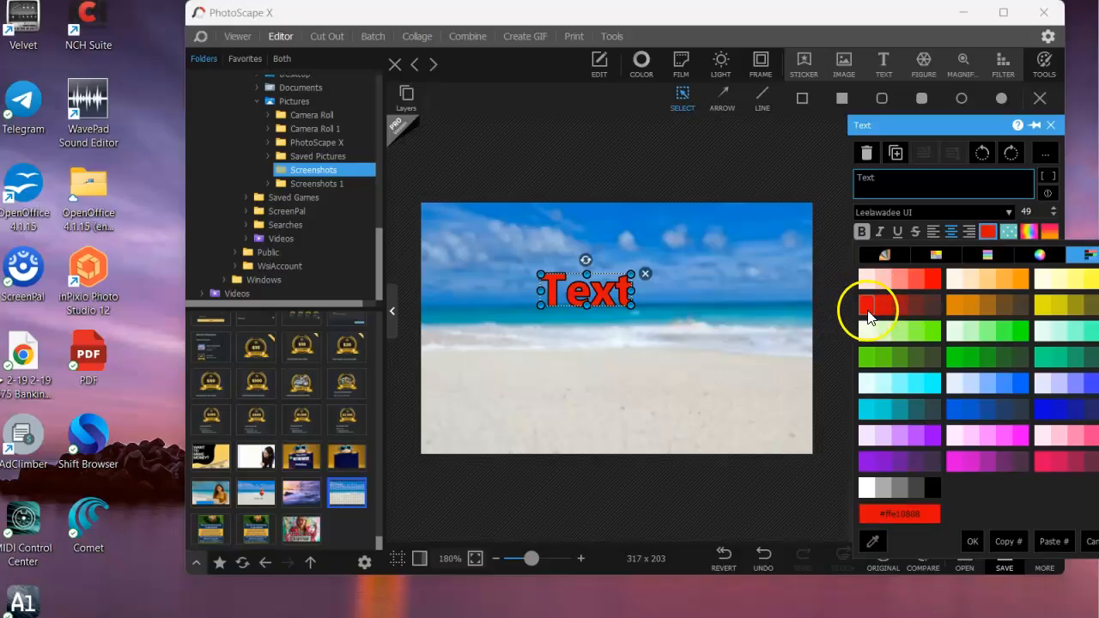
pyautogui.click(934, 279)
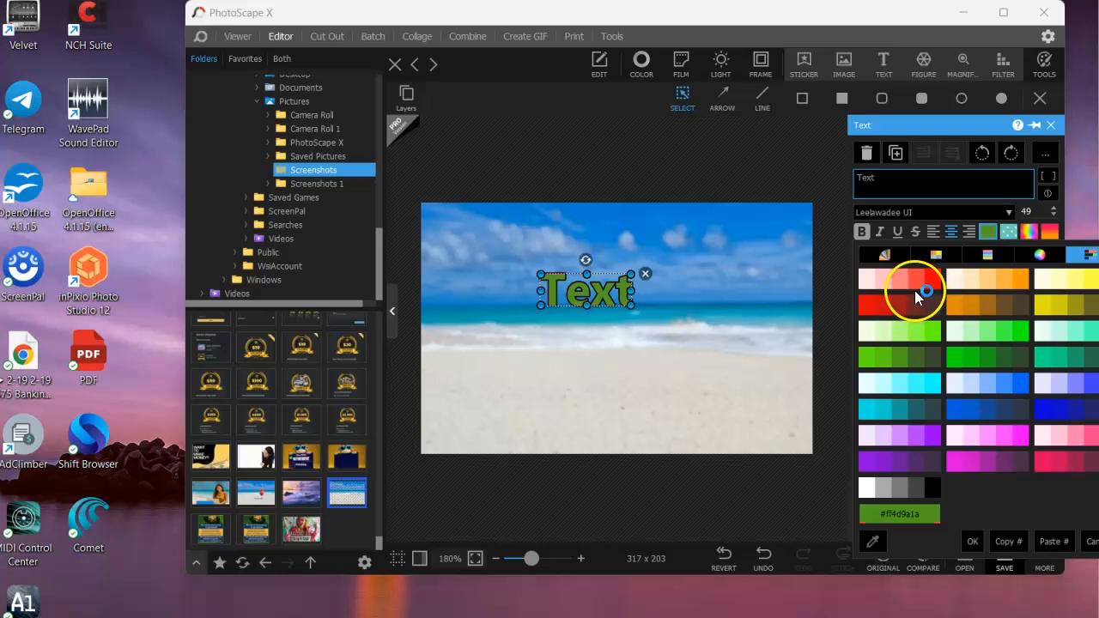
pyautogui.click(871, 304)
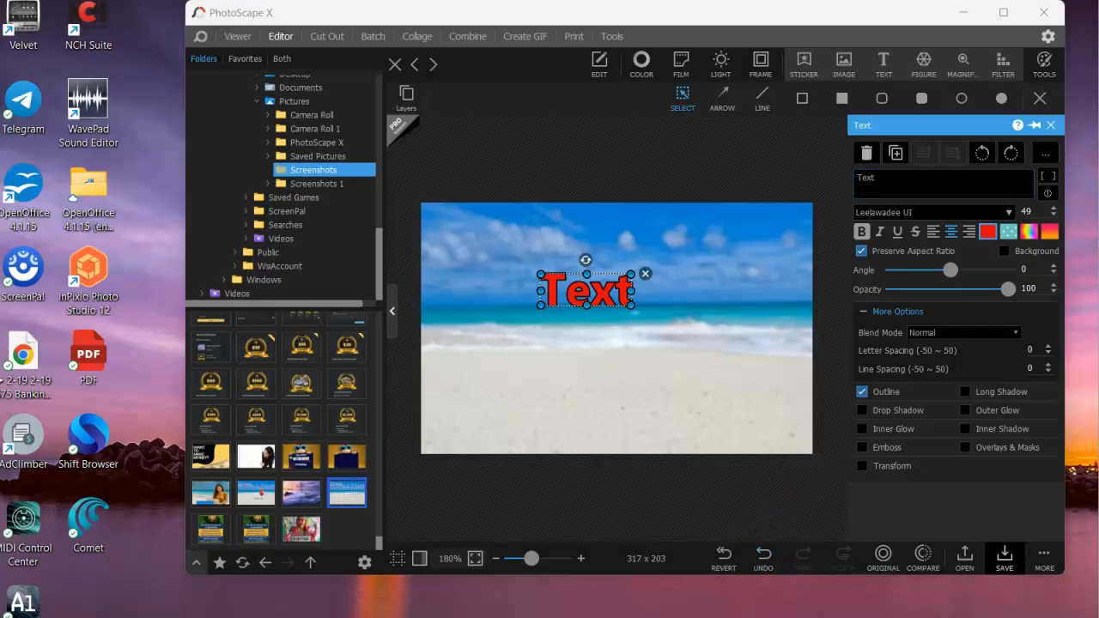
# Step: Preview the finished 496one ad from the Pictures folder as a reference and place the PhotoScape X window beside it
pyautogui.press('super+e')
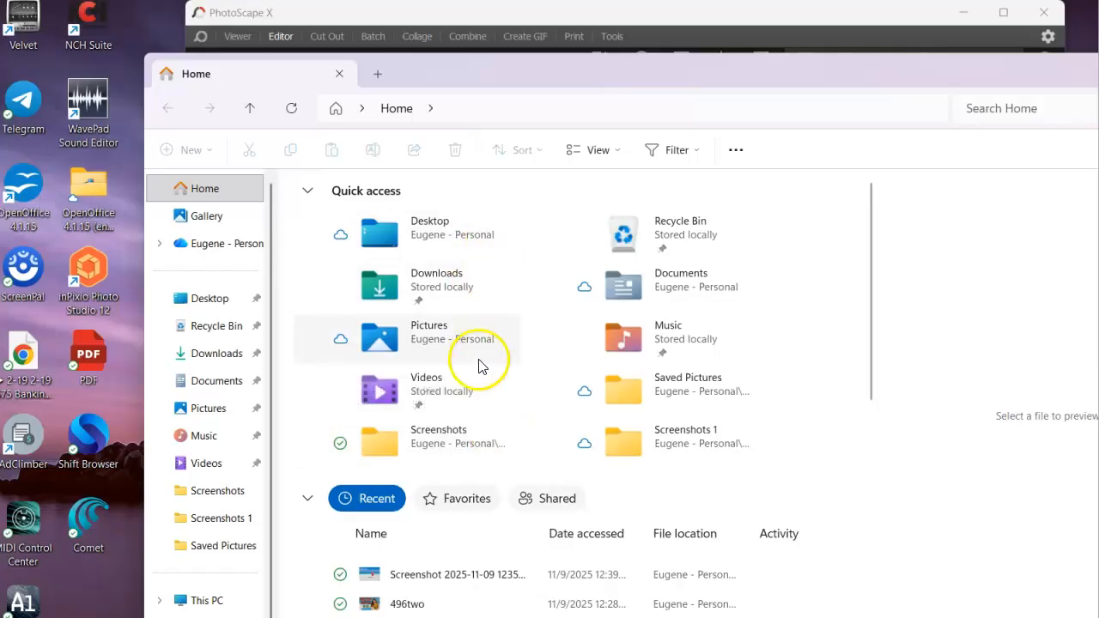
pyautogui.click(442, 345)
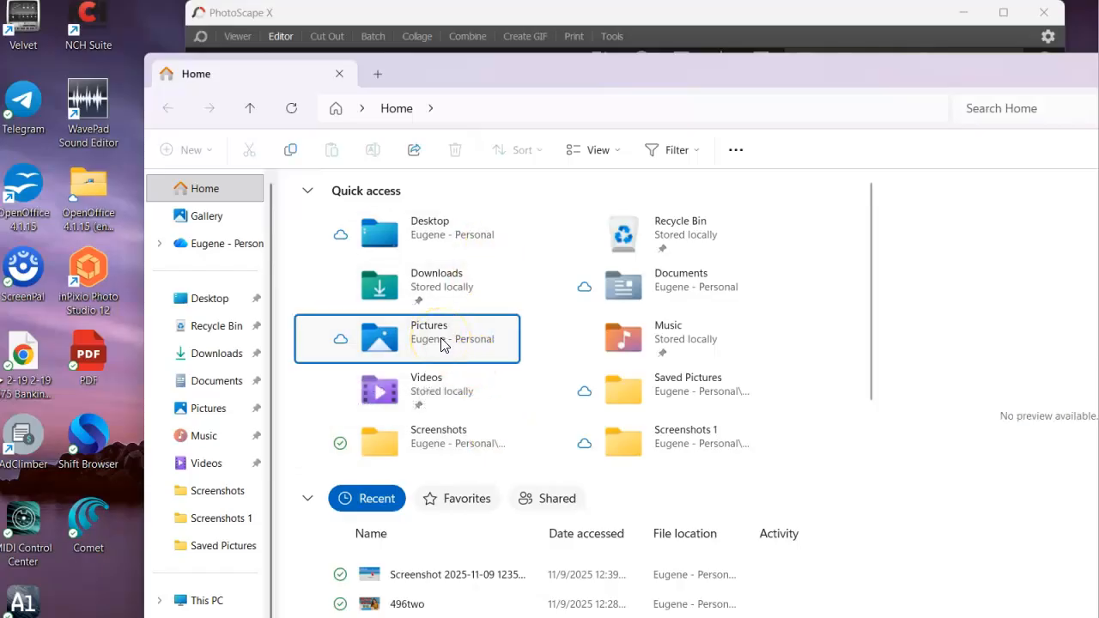
pyautogui.doubleClick(442, 345)
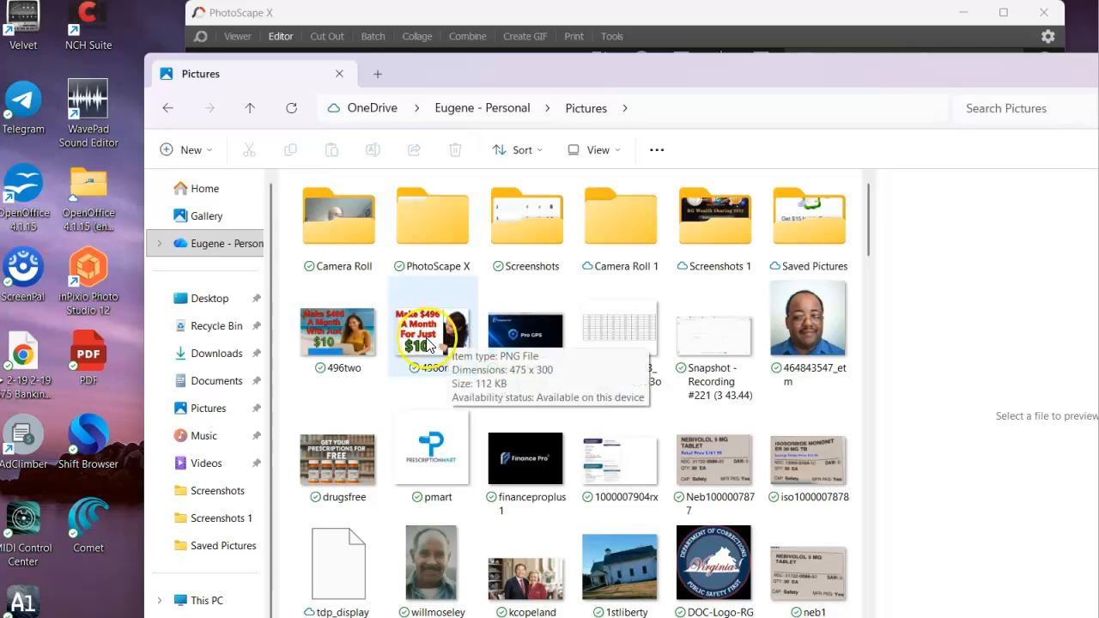
pyautogui.click(430, 345)
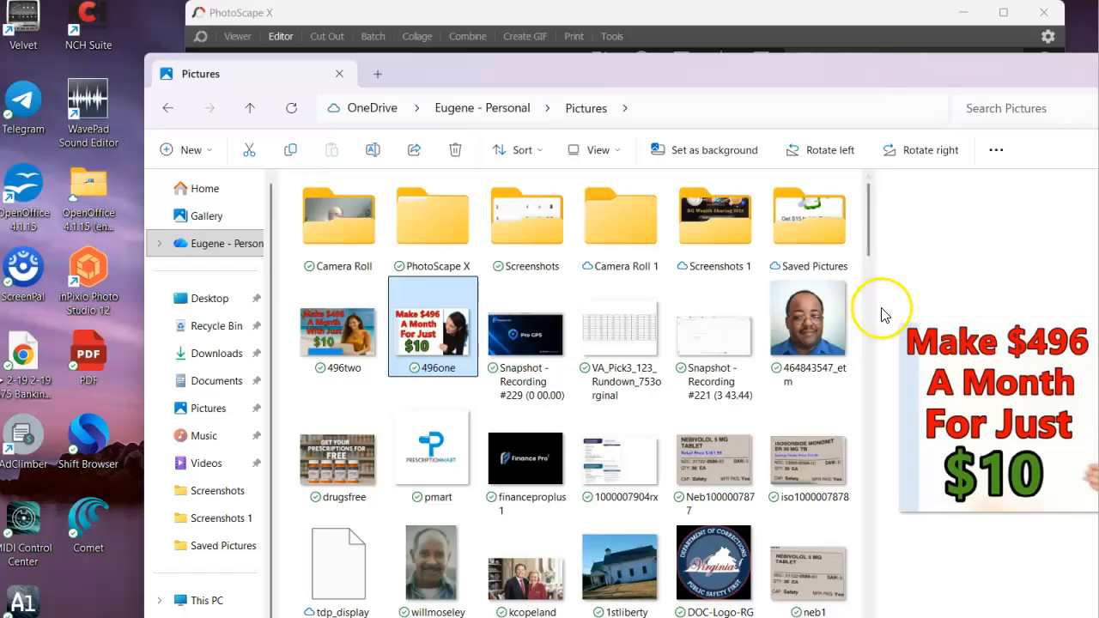
pyautogui.moveTo(874, 312); pyautogui.dragTo(768, 310)
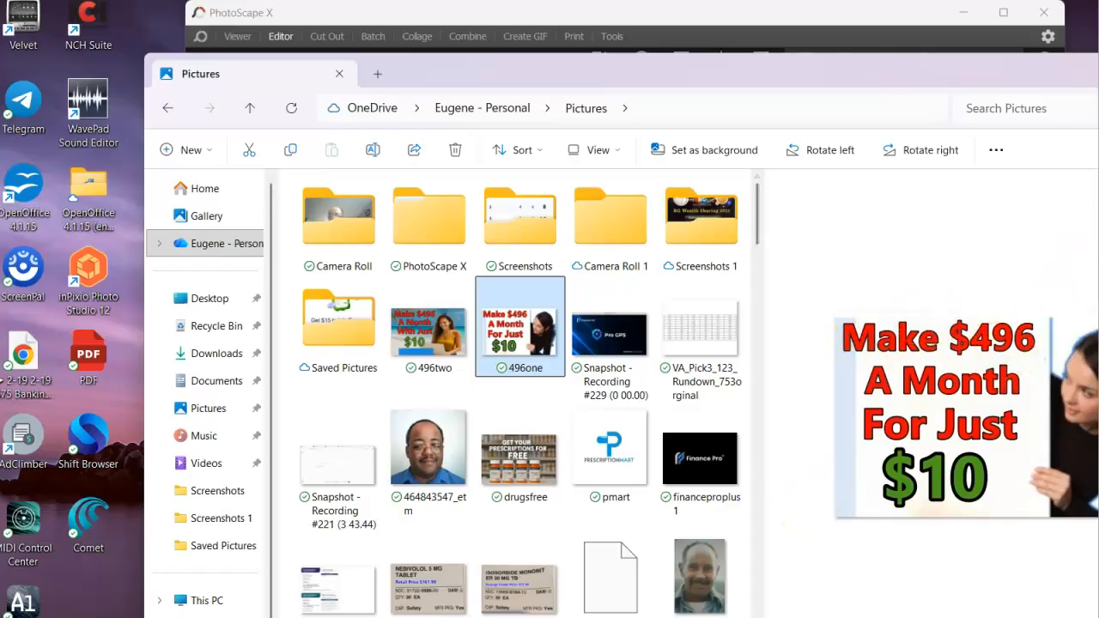
pyautogui.moveTo(870, 617)
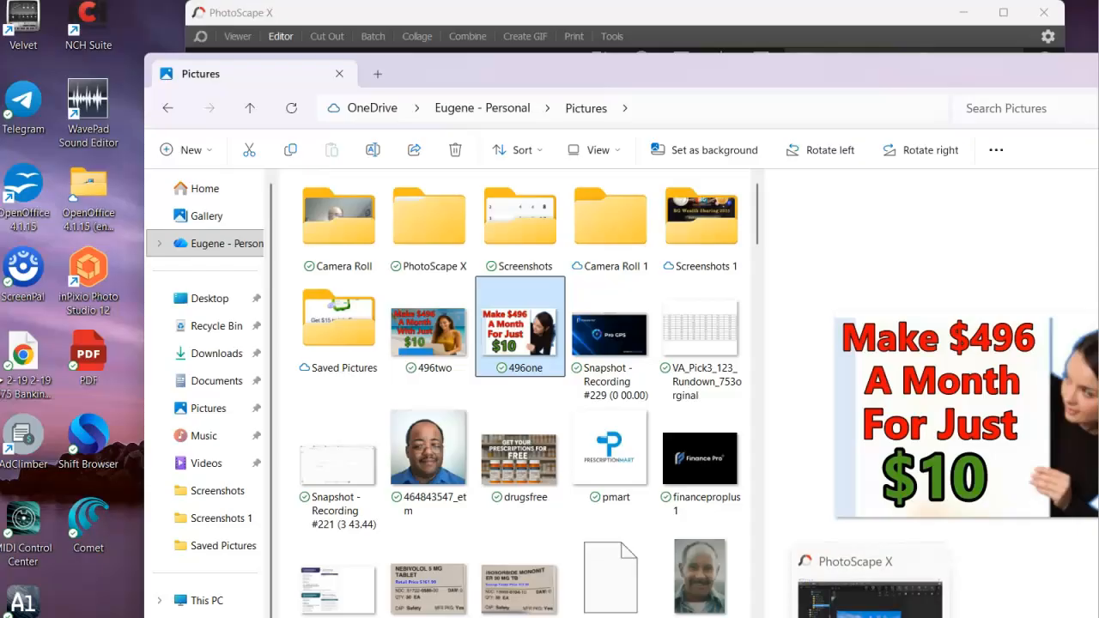
pyautogui.click(869, 593)
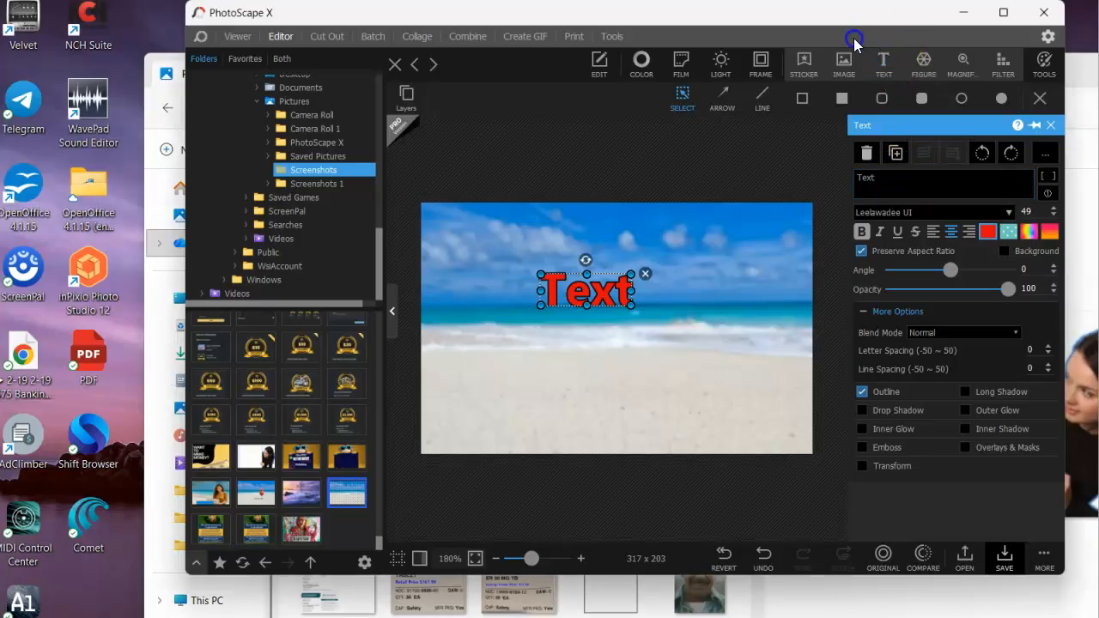
pyautogui.moveTo(835, 26); pyautogui.dragTo(747, 17)
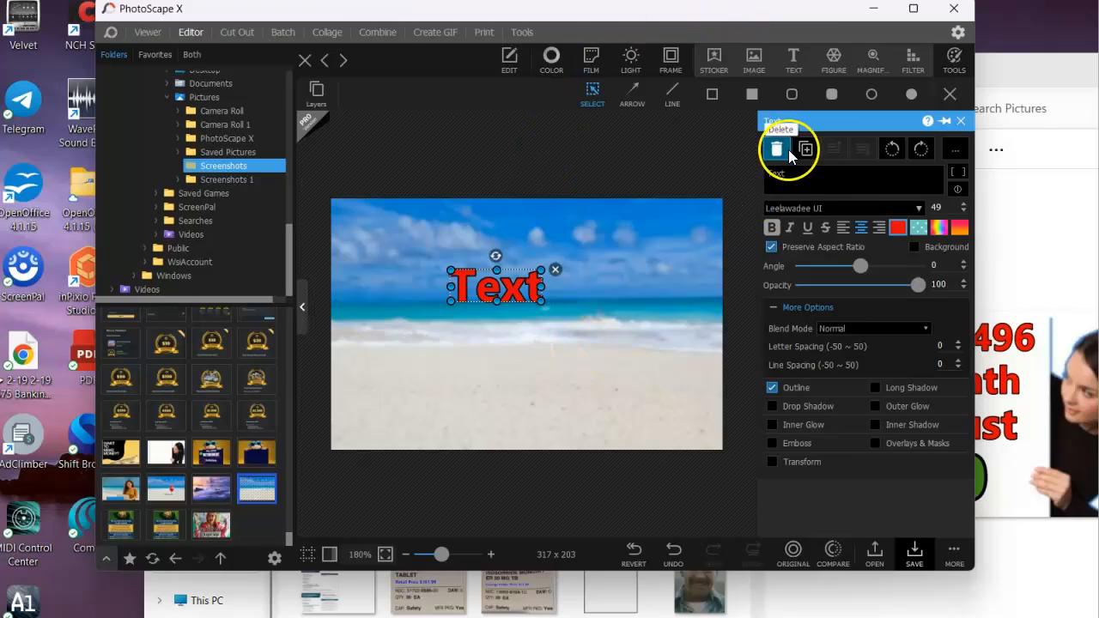
# Step: Replace the placeholder wording of the red text object with "Make $496"
pyautogui.click(810, 176)
pyautogui.press('BackSpace')
pyautogui.press('BackSpace')
pyautogui.press('BackSpace')
pyautogui.press('BackSpace')
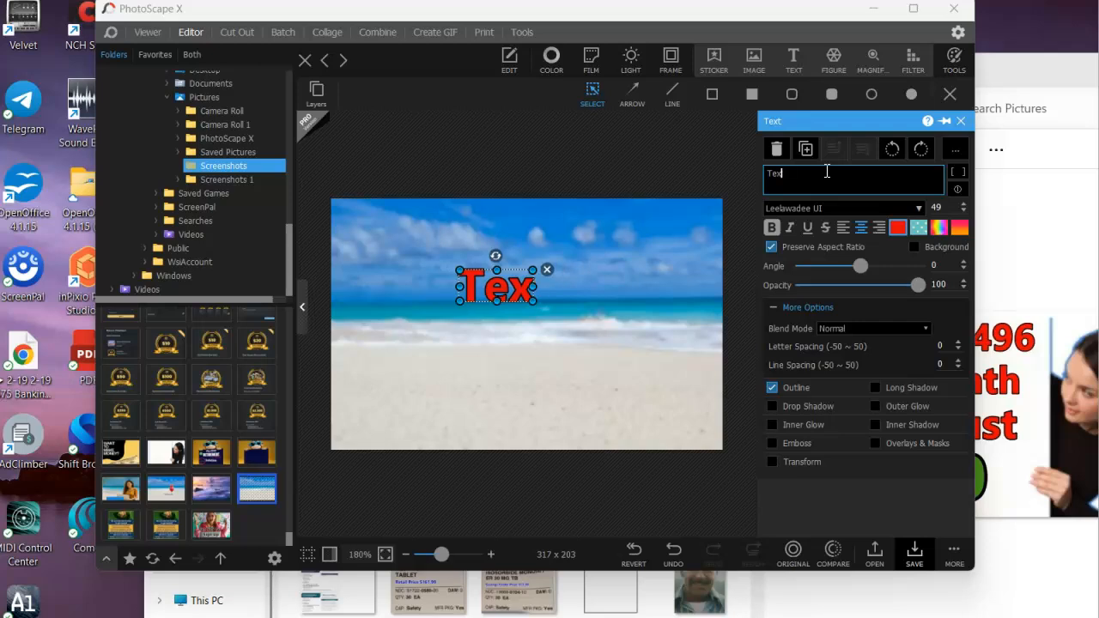
pyautogui.write('Make')
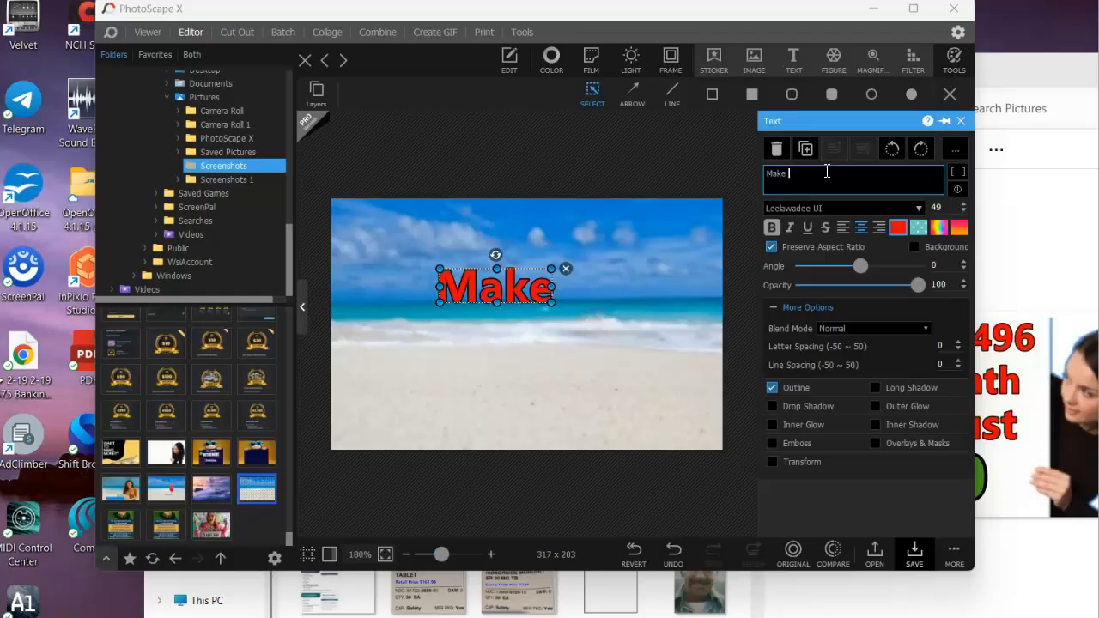
pyautogui.write(' $')
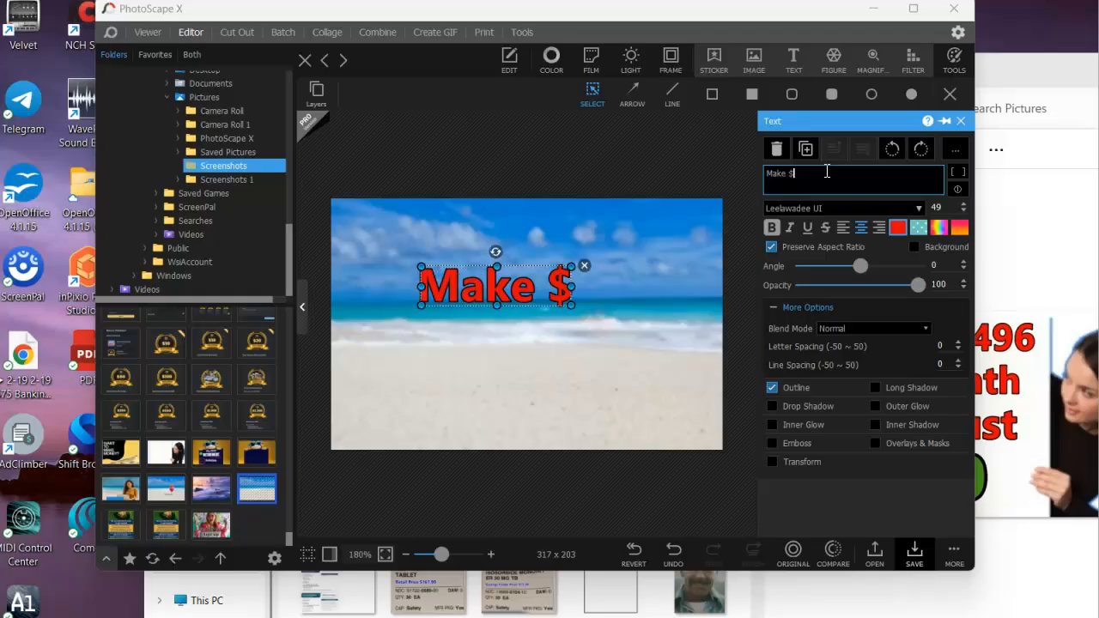
pyautogui.write('4')
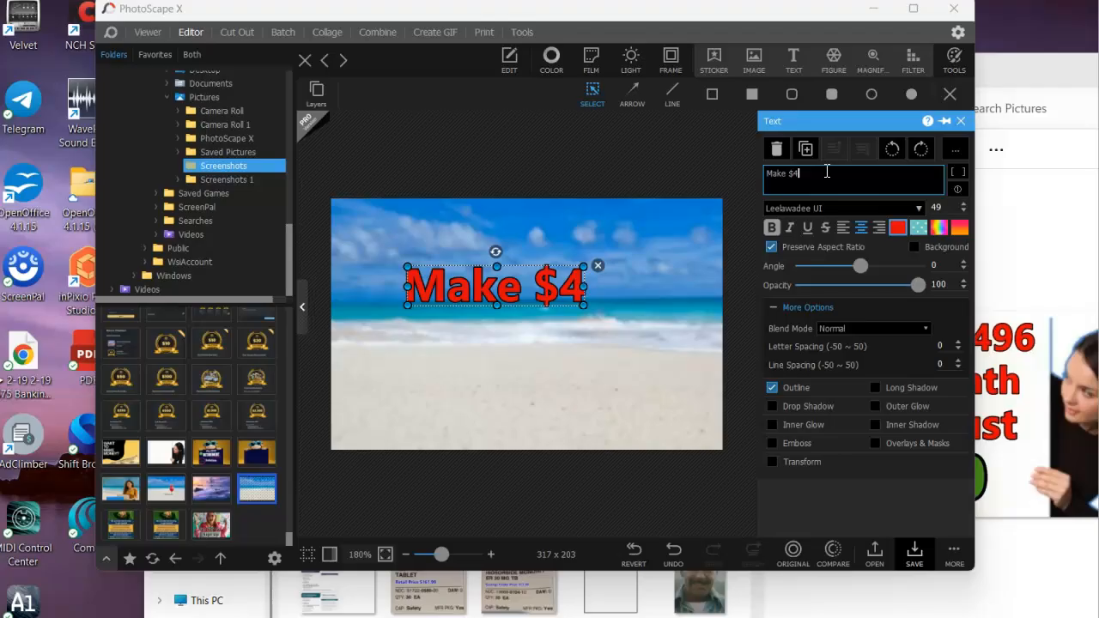
pyautogui.write('96')
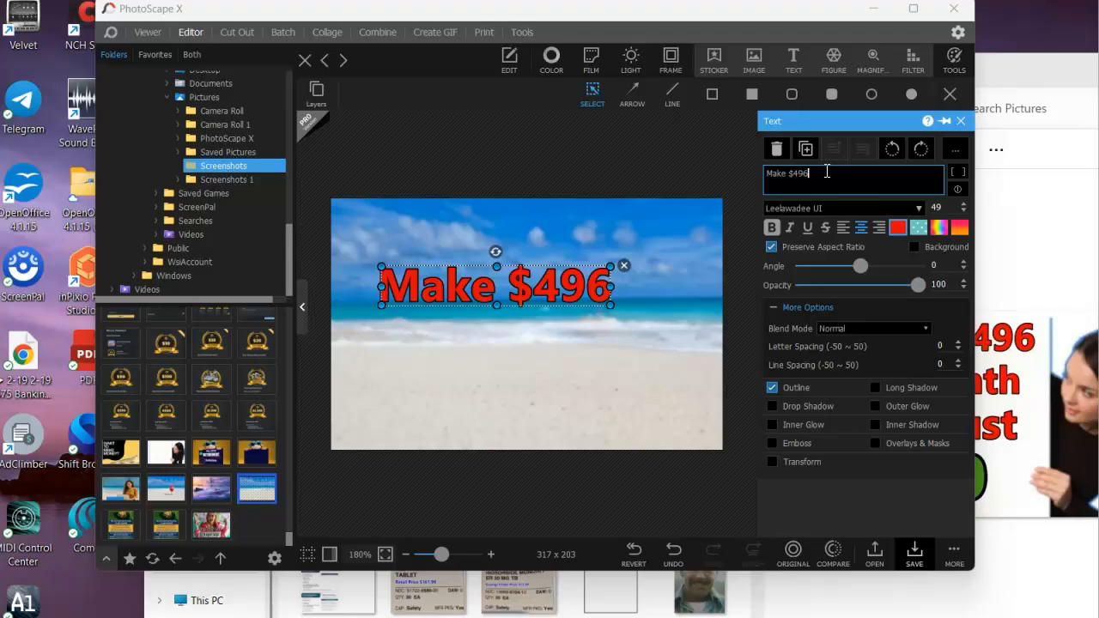
# Step: Move the "Make $496" text up into the sky, enlarge it to size 58, and deselect it
pyautogui.moveTo(588, 286); pyautogui.dragTo(592, 250)
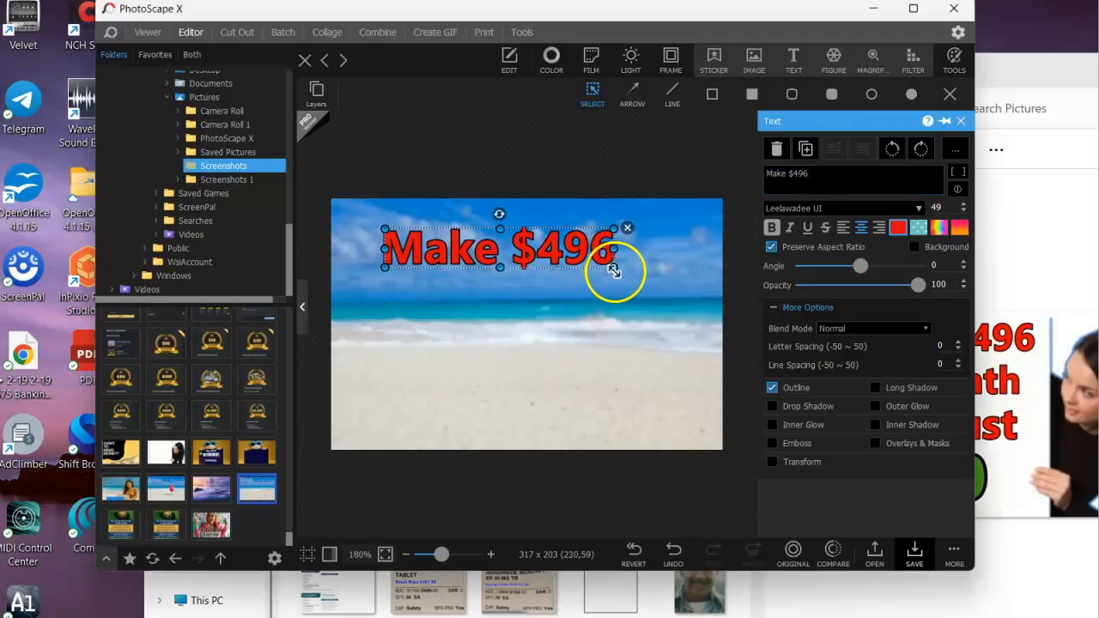
pyautogui.moveTo(613, 267); pyautogui.dragTo(661, 306)
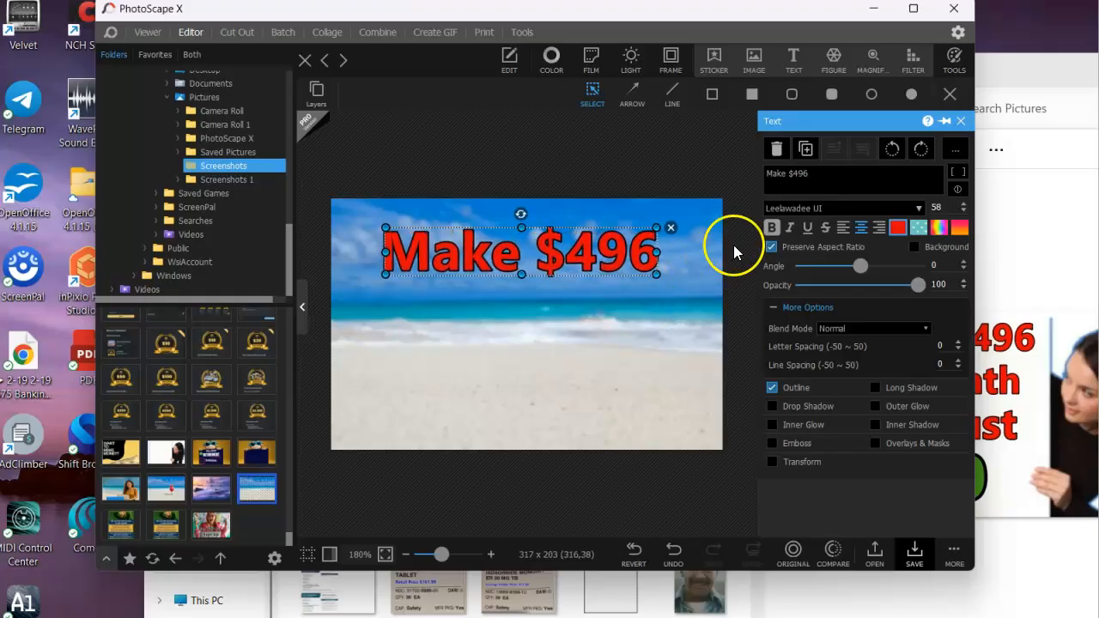
pyautogui.click(710, 260)
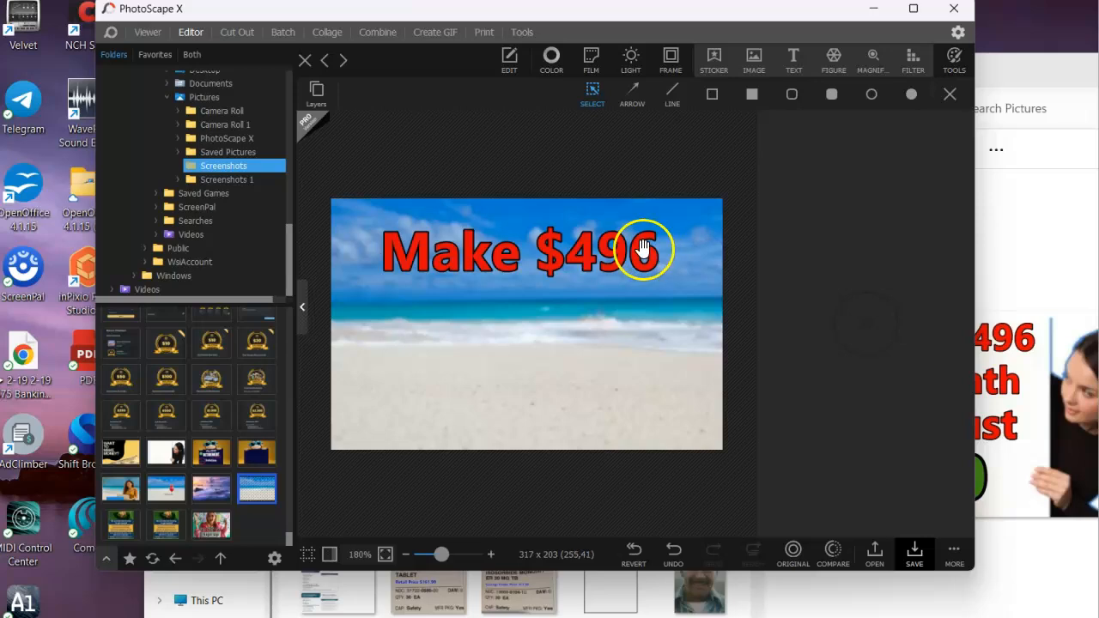
# Step: Duplicate the "Make $496" text and place the copy directly beneath the original, over the sea
pyautogui.click(643, 248)
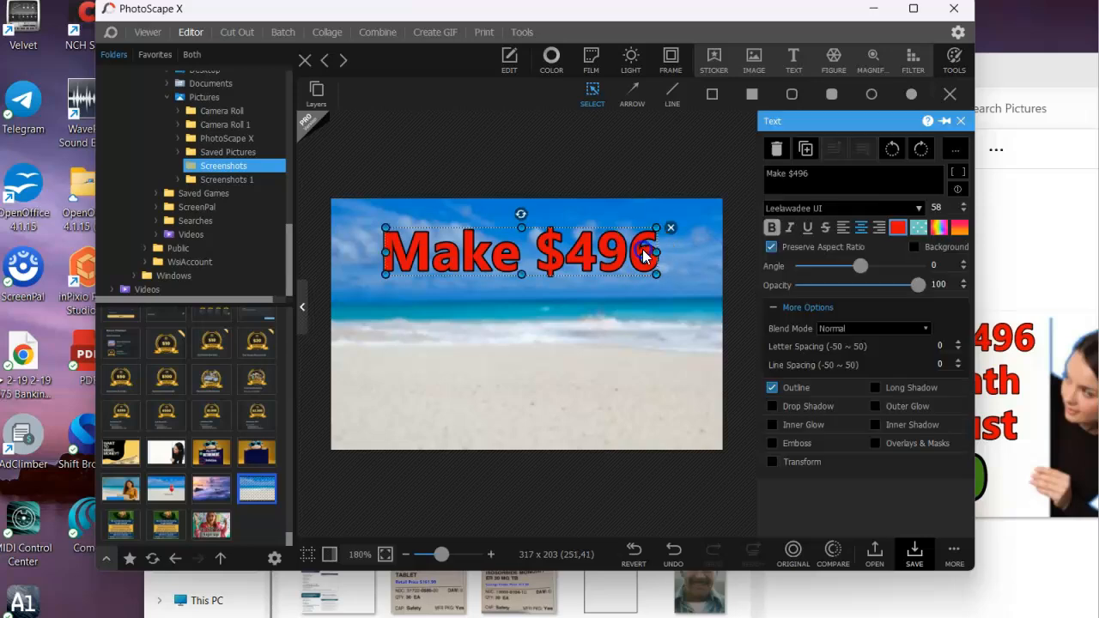
pyautogui.click(810, 153)
pyautogui.moveTo(581, 263); pyautogui.dragTo(579, 309)
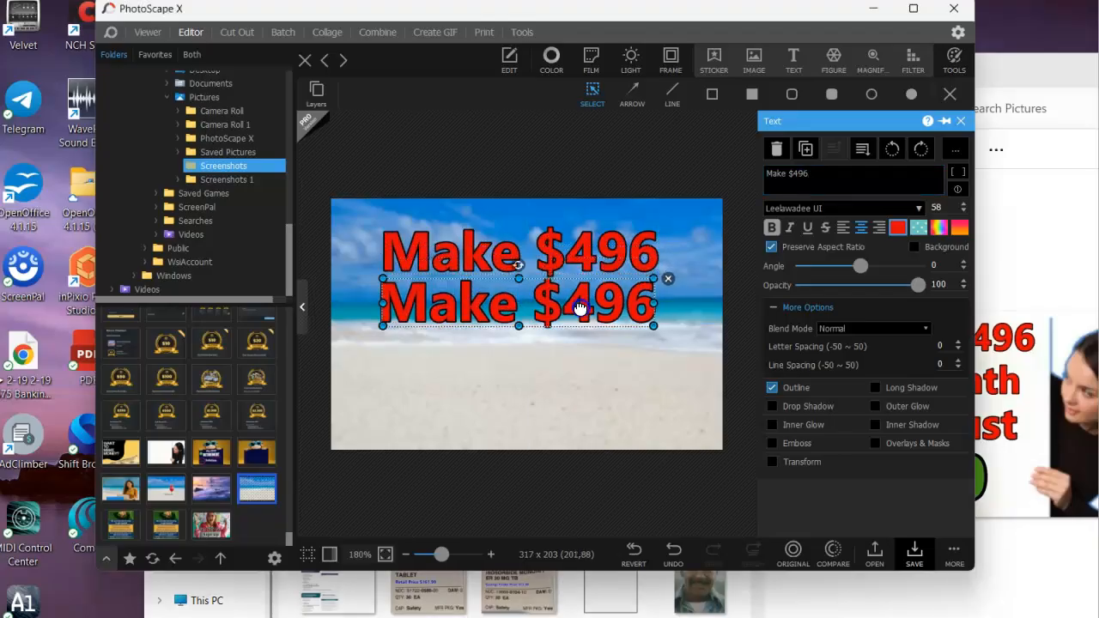
# Step: Replace the wording of the lower "Make $496" copy with "A Month"
pyautogui.click(829, 178)
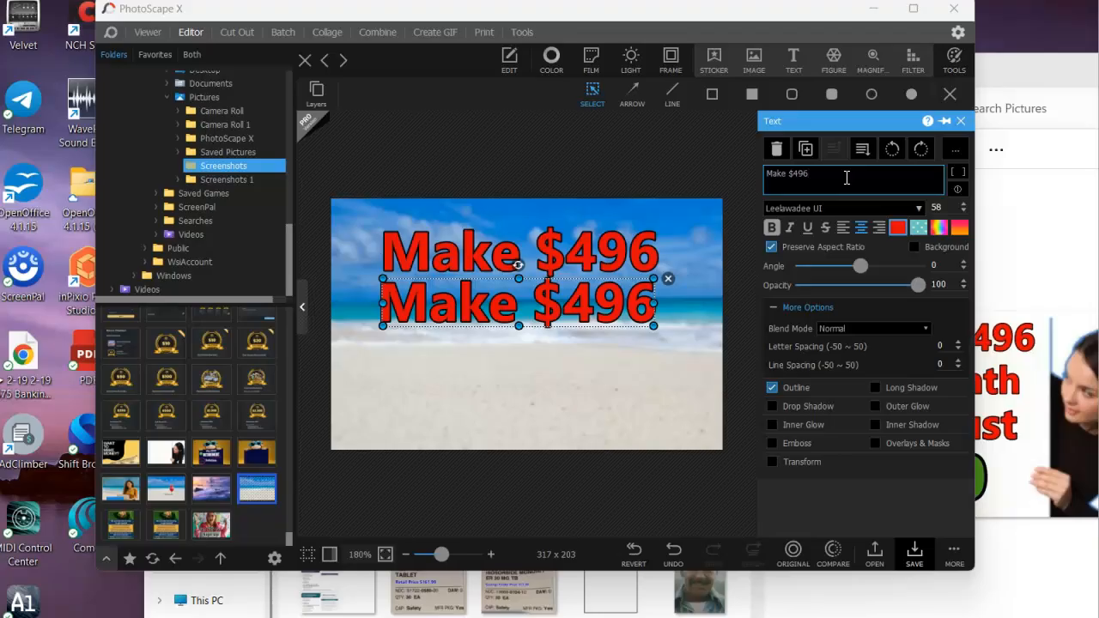
pyautogui.press('BackSpace')
pyautogui.press('BackSpace')
pyautogui.press('BackSpace')
pyautogui.press('BackSpace')
pyautogui.press('BackSpace')
pyautogui.press('BackSpace')
pyautogui.press('BackSpace')
pyautogui.press('BackSpace')
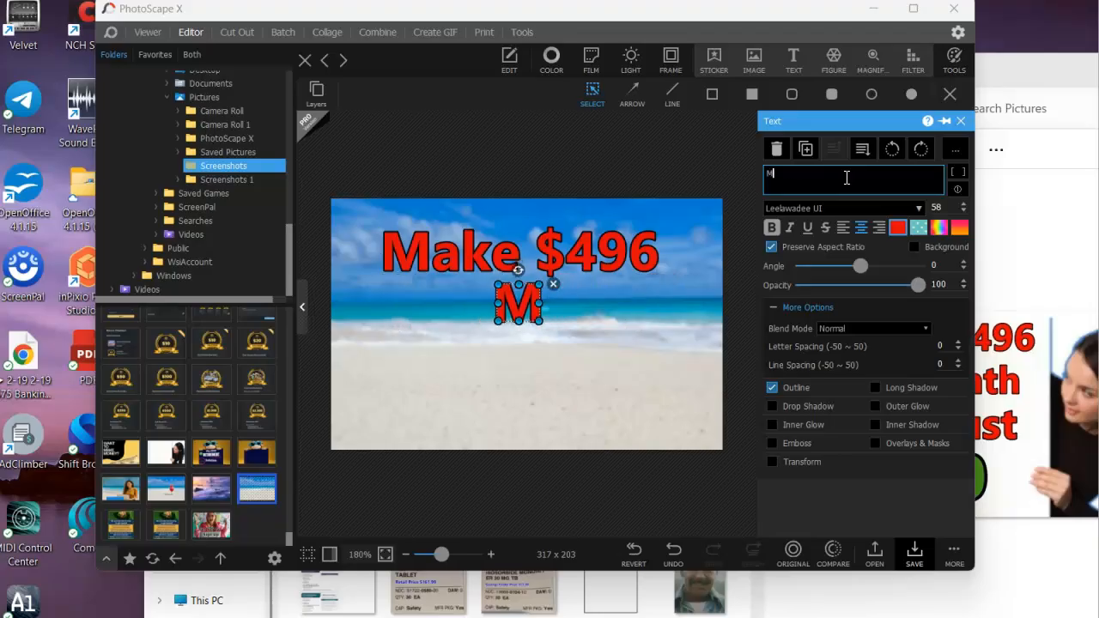
pyautogui.press('BackSpace')
pyautogui.write('A')
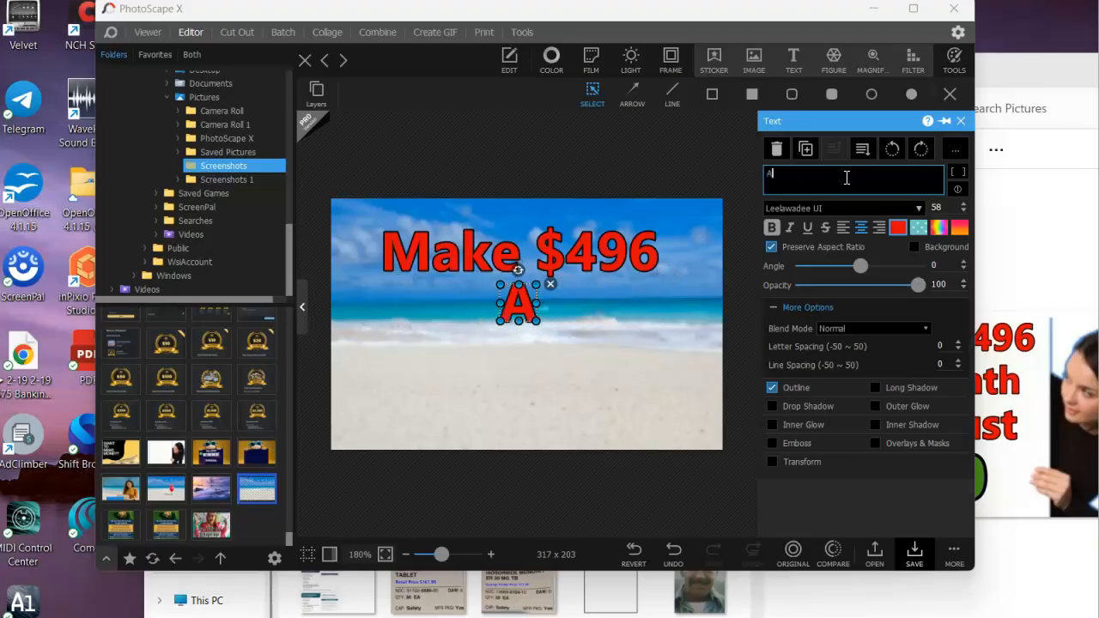
pyautogui.write(' Month')
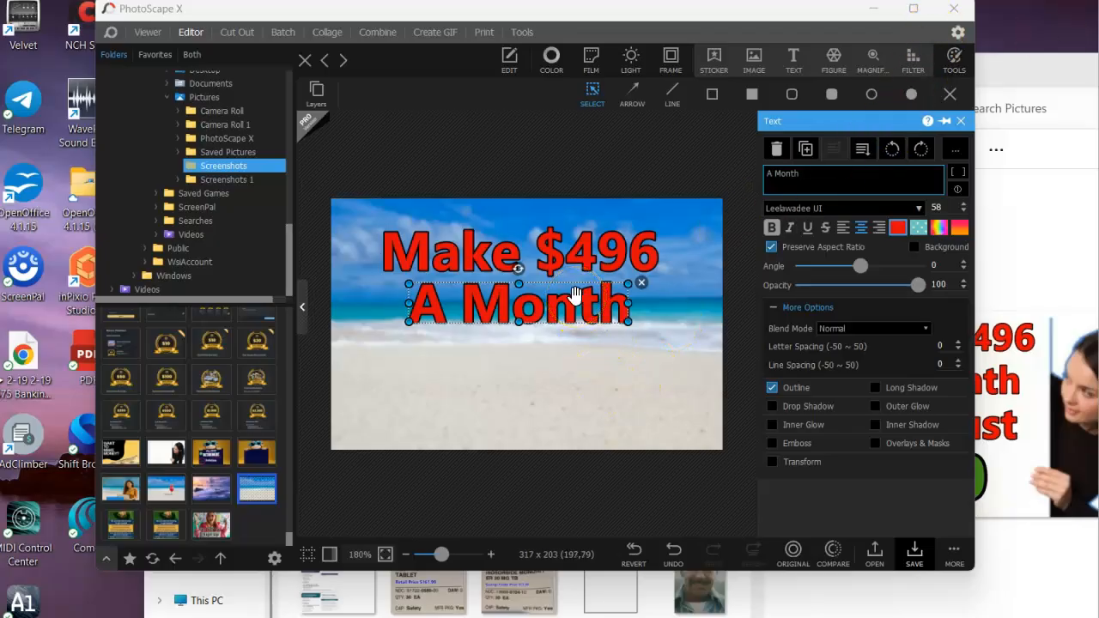
# Step: Duplicate the "A Month" text beneath itself and change the copy's wording to "With Just"
pyautogui.click(807, 150)
pyautogui.moveTo(562, 320); pyautogui.dragTo(550, 367)
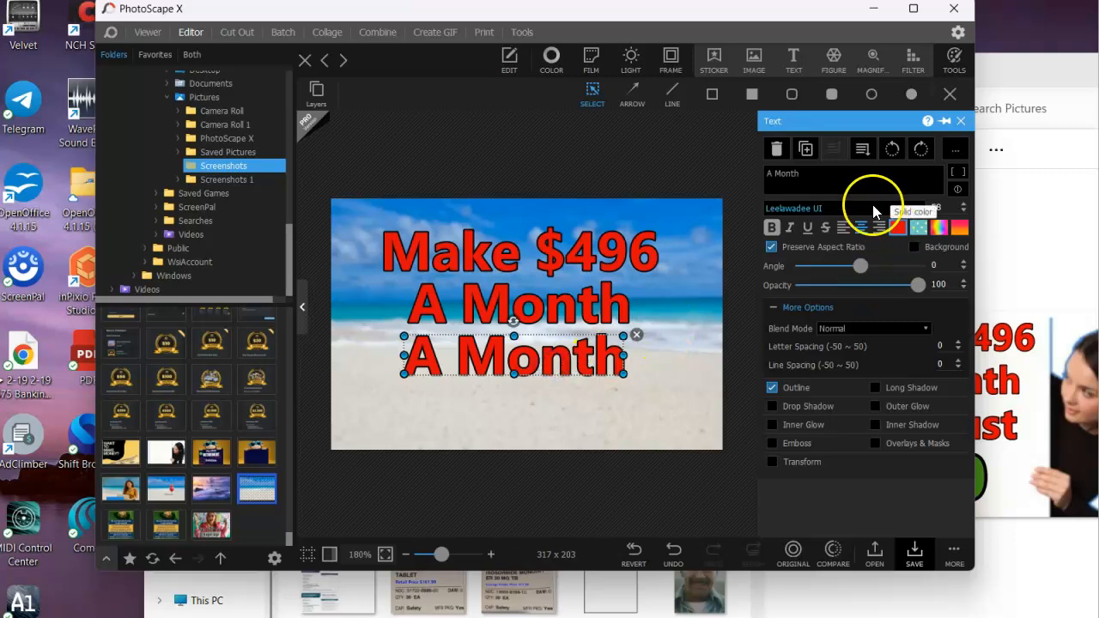
pyautogui.click(820, 174)
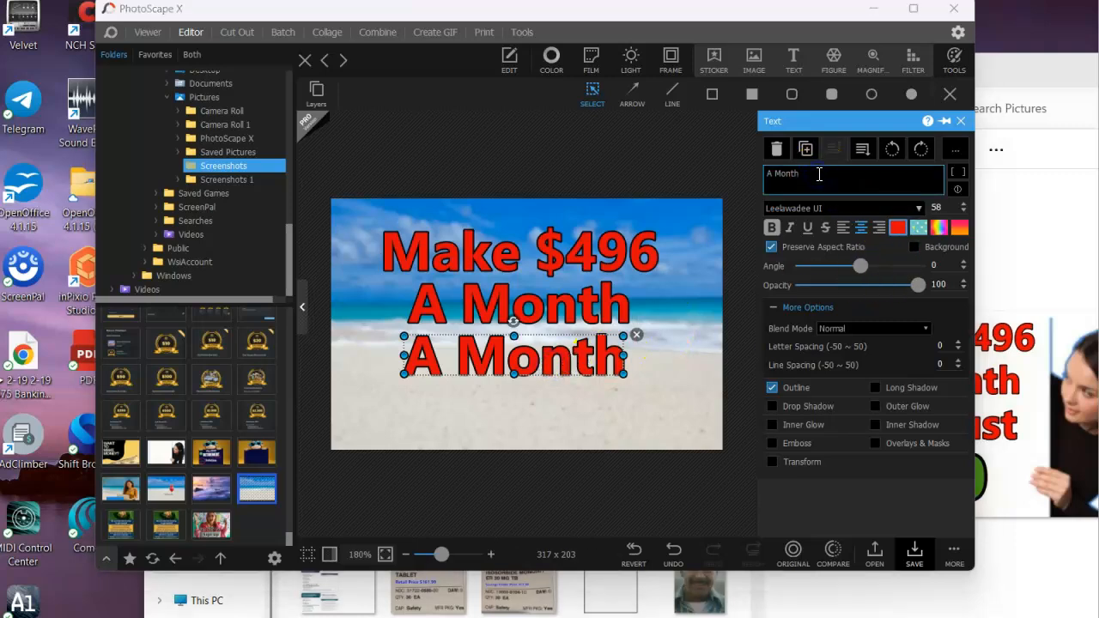
pyautogui.press('BackSpace')
pyautogui.press('BackSpace')
pyautogui.press('BackSpace')
pyautogui.press('BackSpace')
pyautogui.press('BackSpace')
pyautogui.press('BackSpace')
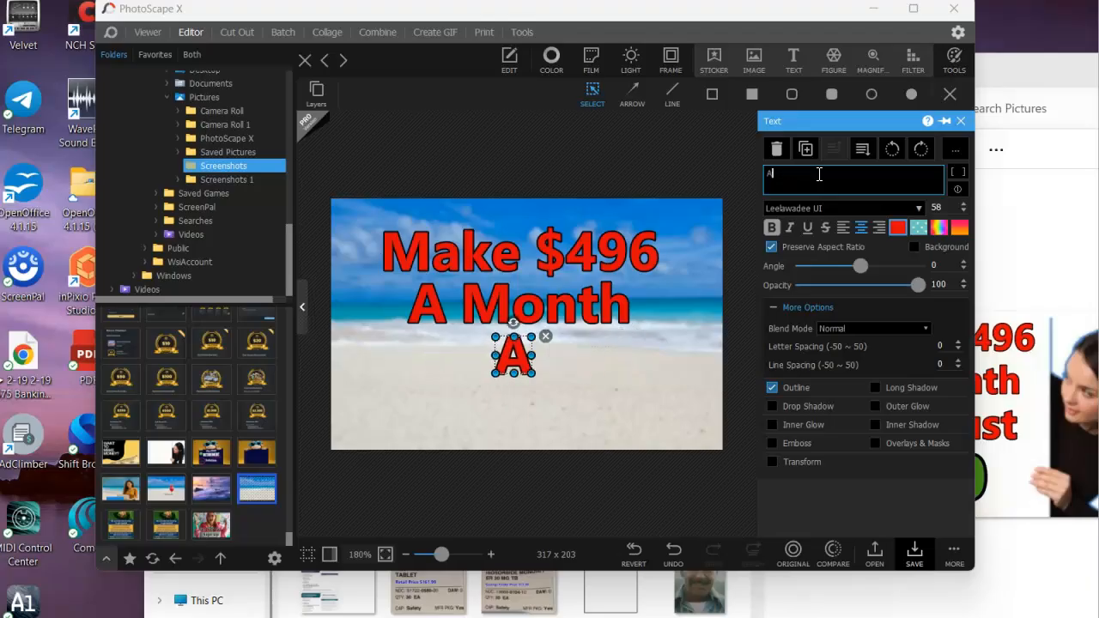
pyautogui.press('BackSpace')
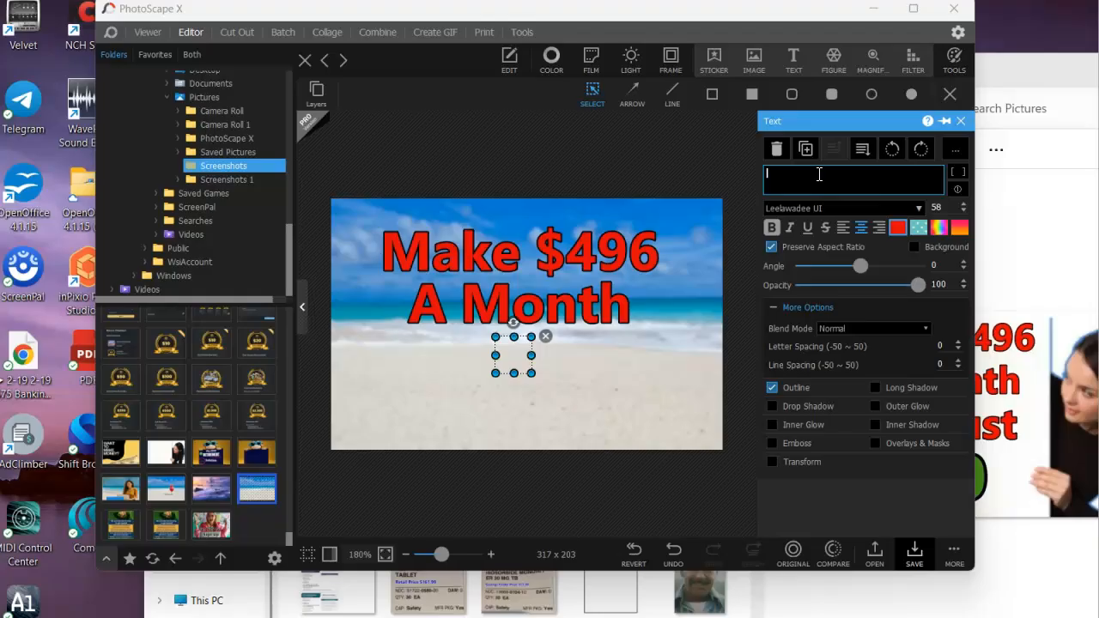
pyautogui.write('Wi')
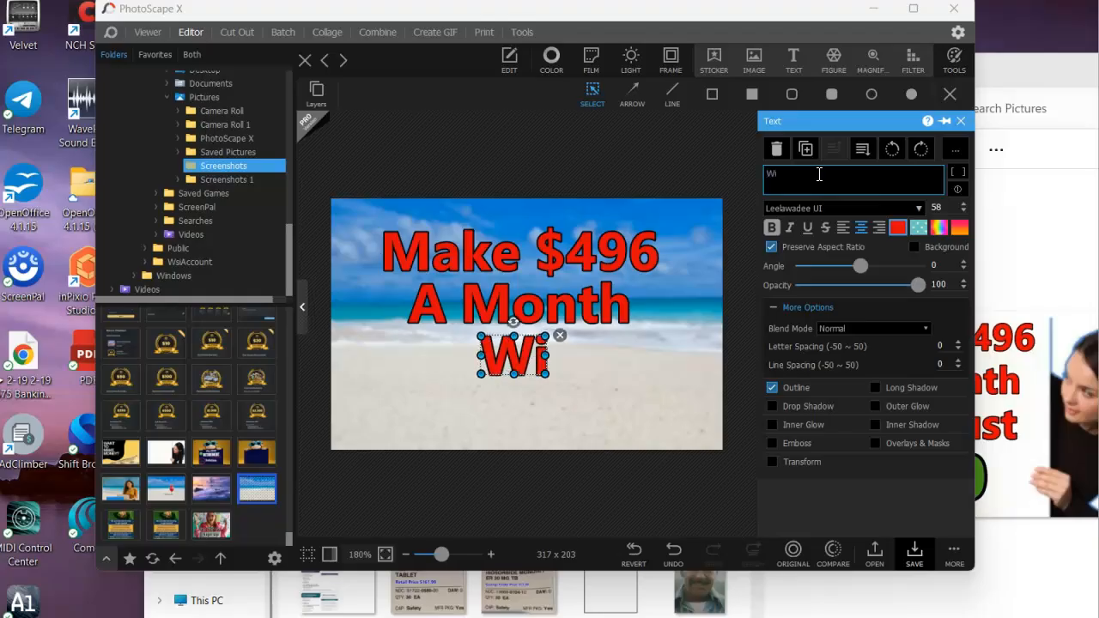
pyautogui.write('th Just')
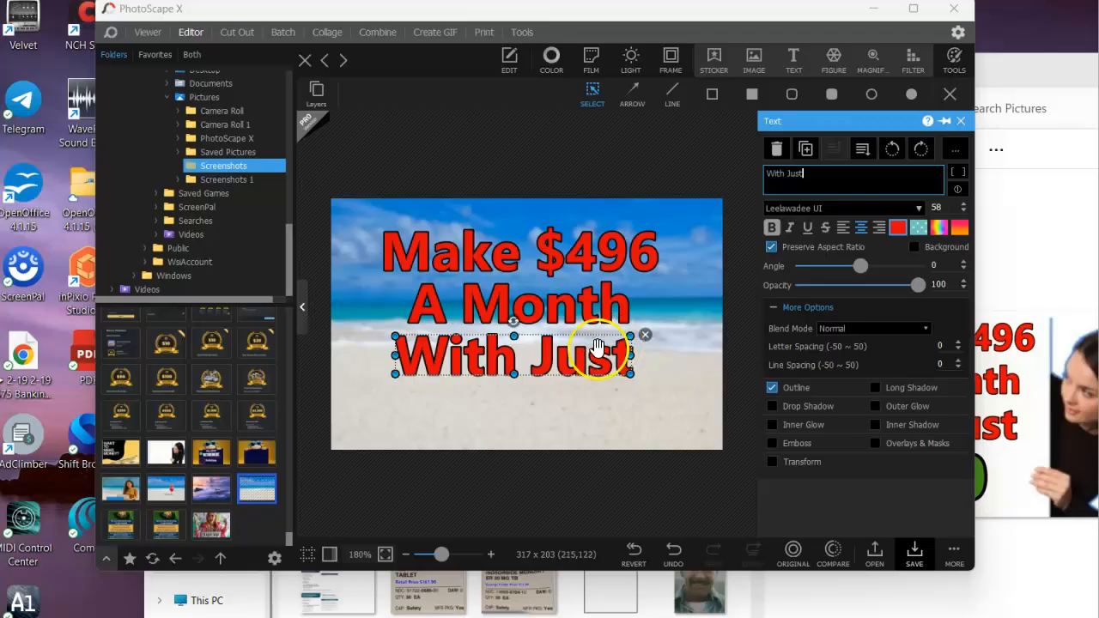
# Step: Centre "With Just" under the other lines and move all three red text lines slightly up, evenly stacked
pyautogui.moveTo(598, 346); pyautogui.dragTo(603, 353)
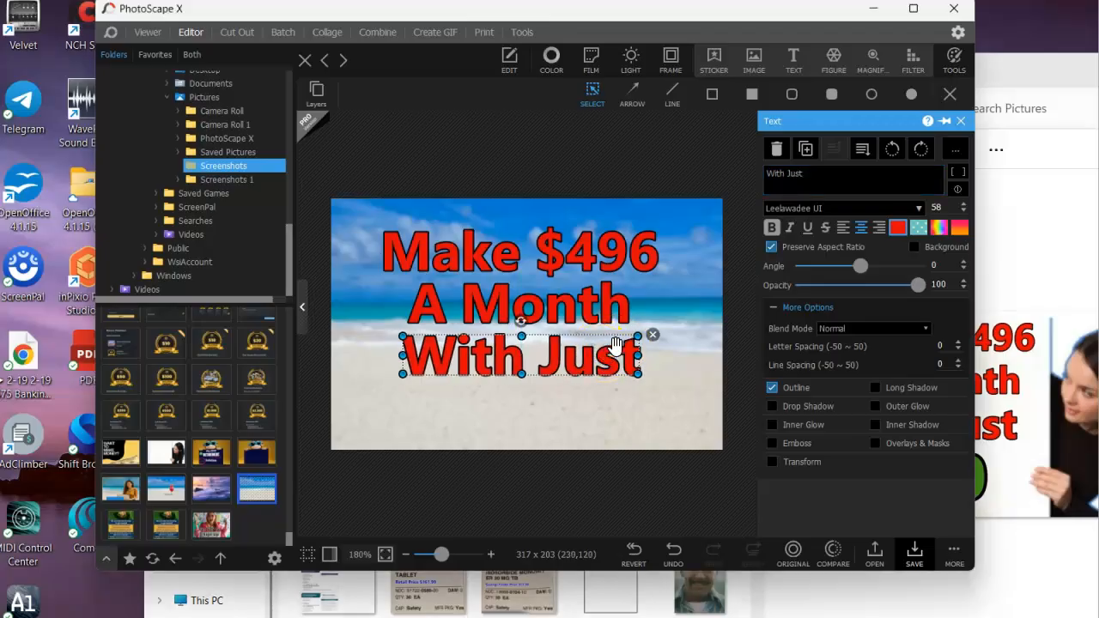
pyautogui.moveTo(574, 260); pyautogui.dragTo(578, 253)
pyautogui.click(537, 292)
pyautogui.moveTo(530, 297); pyautogui.dragTo(530, 285)
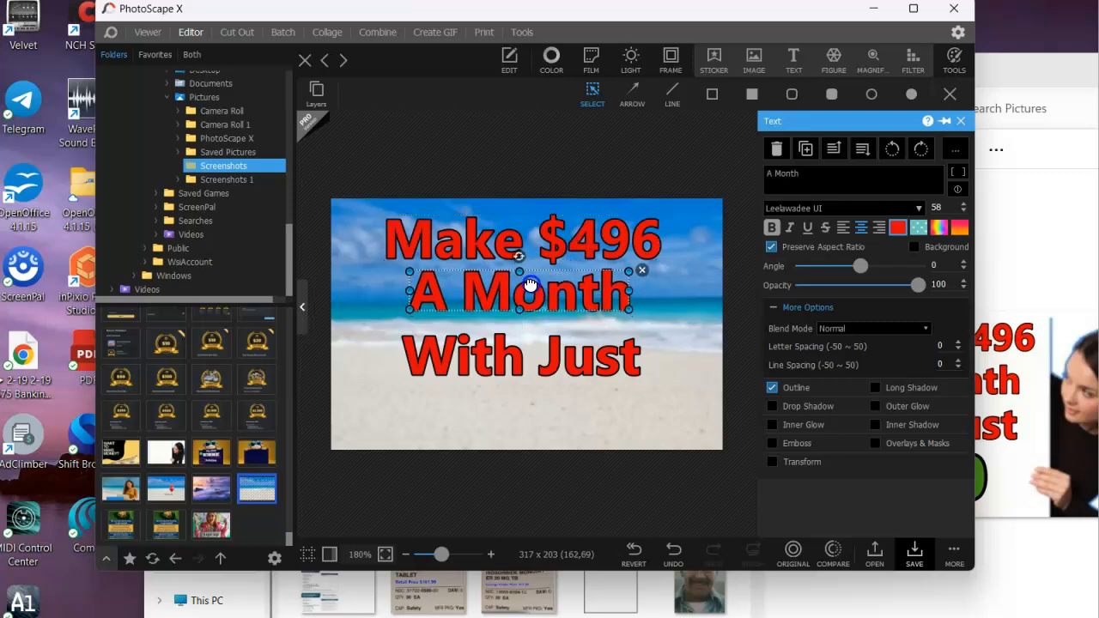
pyautogui.click(515, 370)
pyautogui.moveTo(521, 374); pyautogui.dragTo(534, 352)
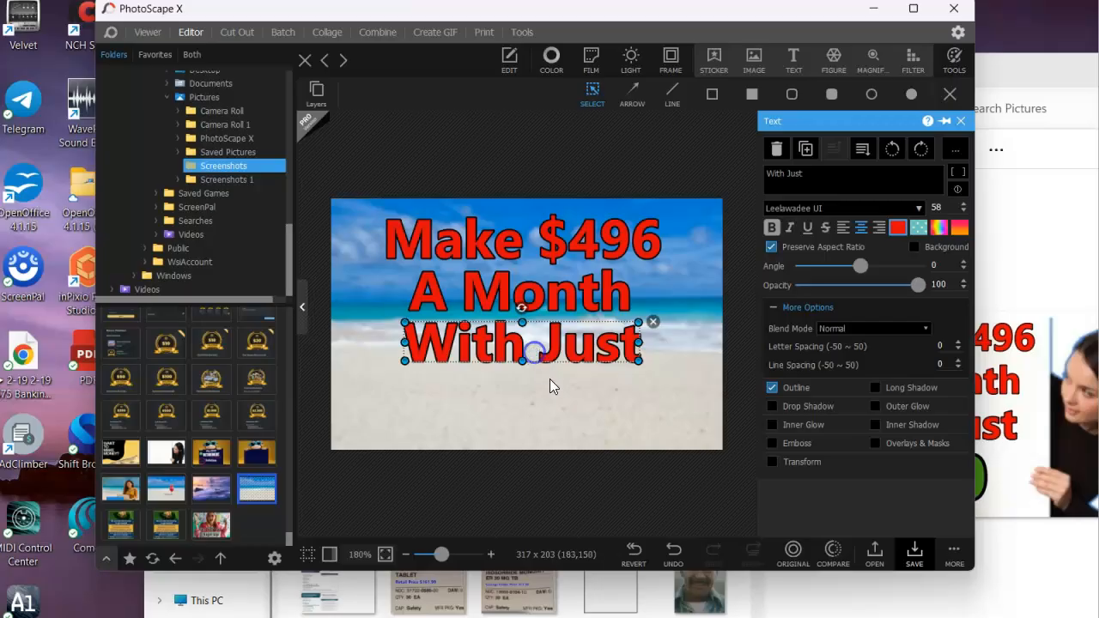
# Step: Duplicate the "With Just" text onto the sand below and colour the copy dark green
pyautogui.click(805, 149)
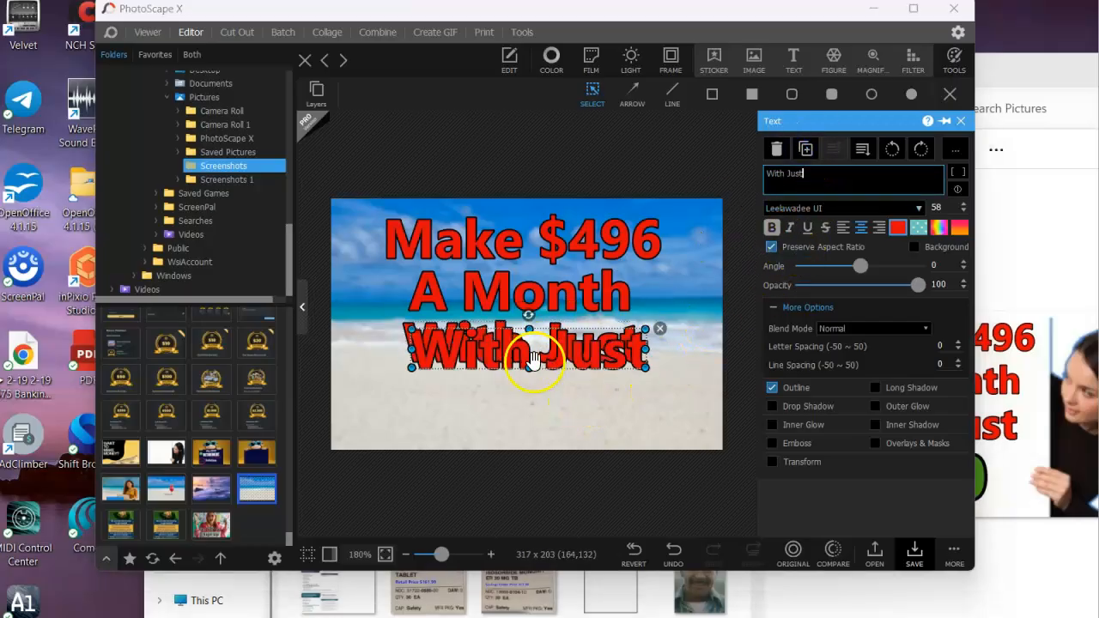
pyautogui.moveTo(534, 361); pyautogui.dragTo(527, 421)
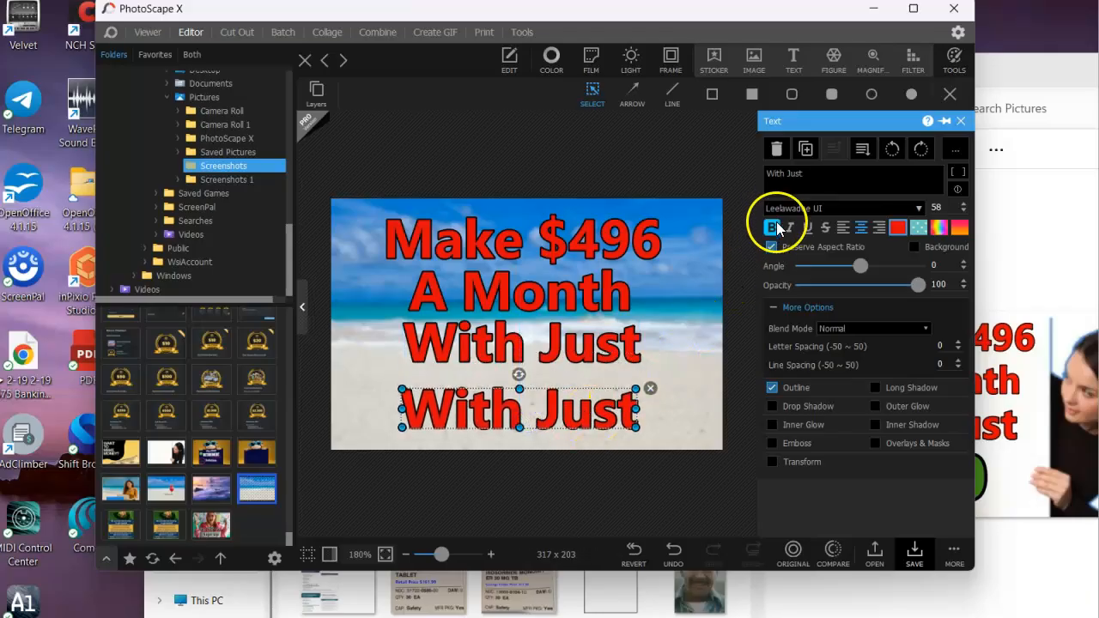
pyautogui.click(898, 227)
pyautogui.click(783, 277)
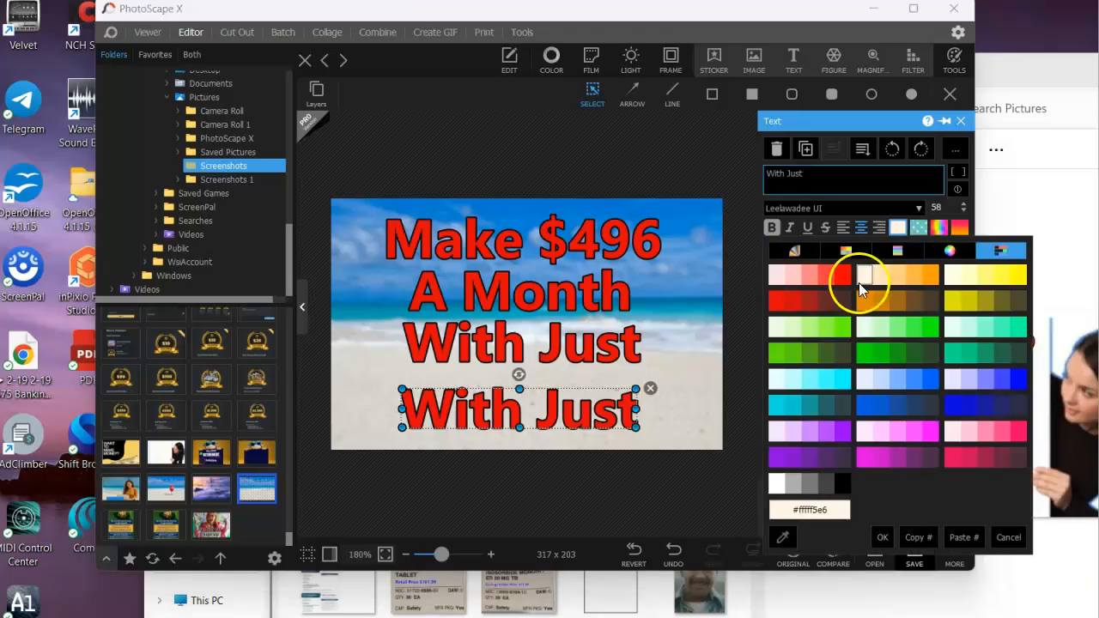
pyautogui.click(841, 352)
pyautogui.click(807, 356)
pyautogui.click(819, 356)
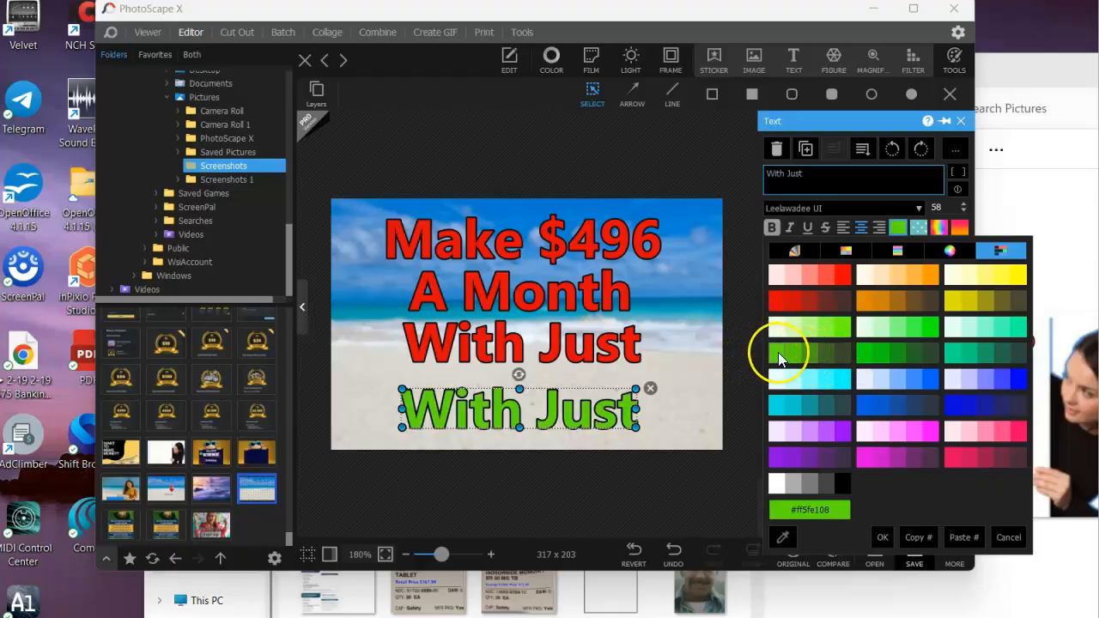
pyautogui.moveTo(778, 352); pyautogui.dragTo(831, 358)
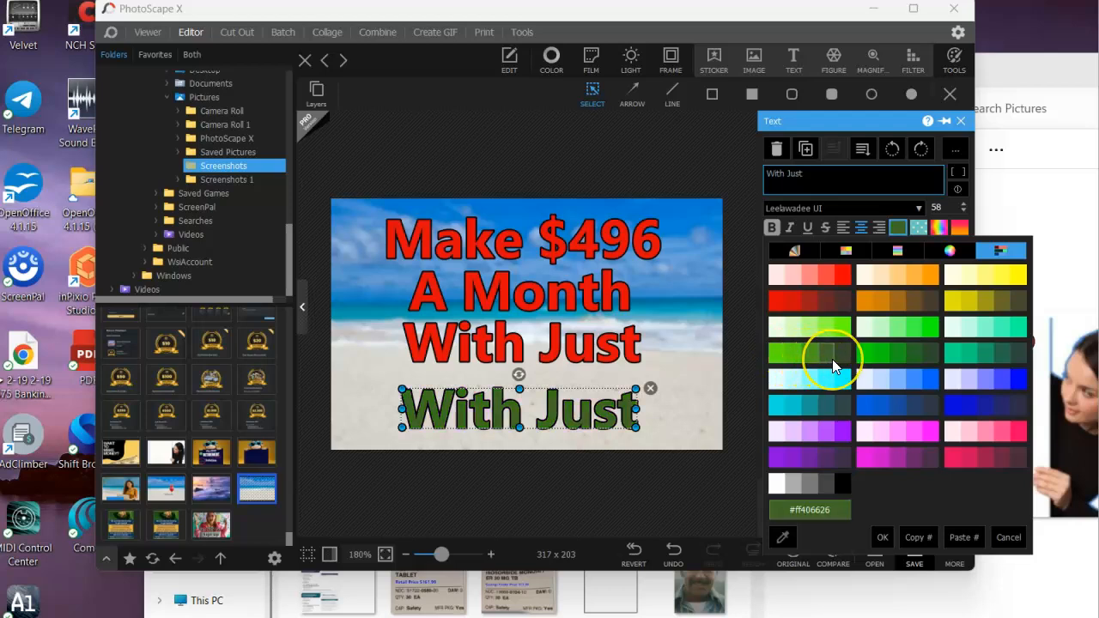
pyautogui.click(898, 359)
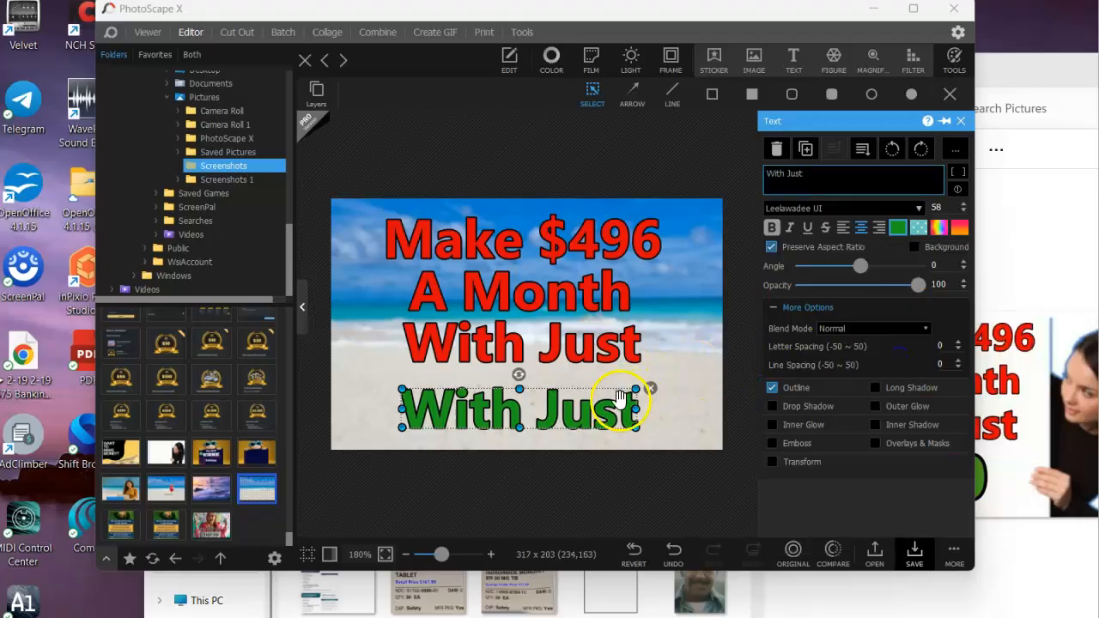
# Step: Replace the green text's wording with "$10", enlarge it to size 70, and deselect it
pyautogui.click(827, 176)
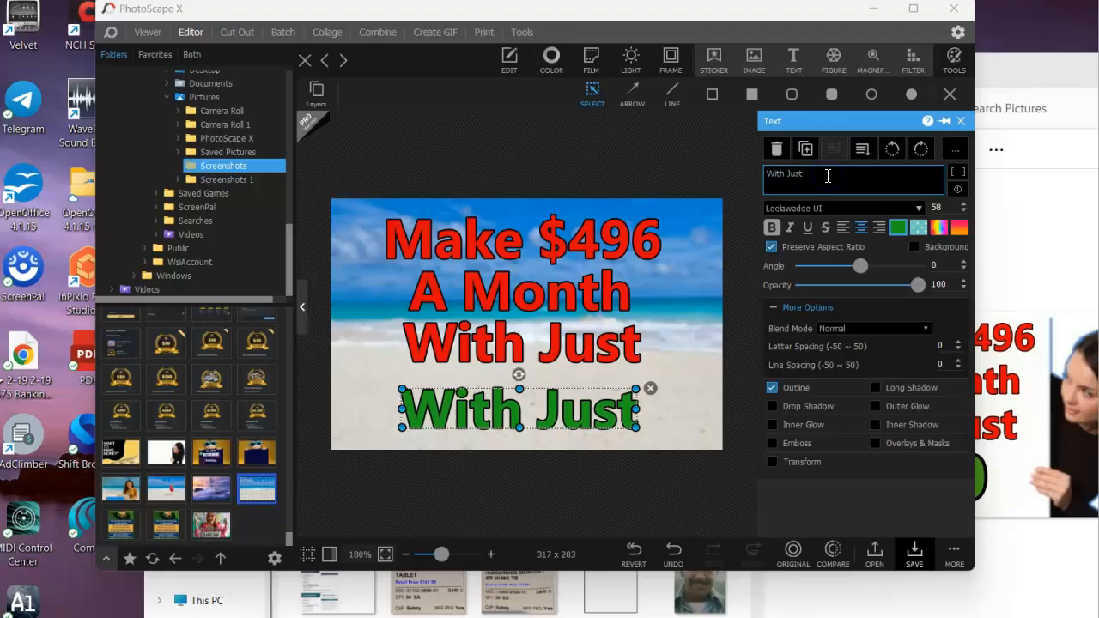
pyautogui.press('BackSpace')
pyautogui.press('BackSpace')
pyautogui.press('BackSpace')
pyautogui.press('BackSpace')
pyautogui.press('BackSpace')
pyautogui.press('BackSpace')
pyautogui.press('BackSpace')
pyautogui.press('BackSpace')
pyautogui.press('BackSpace')
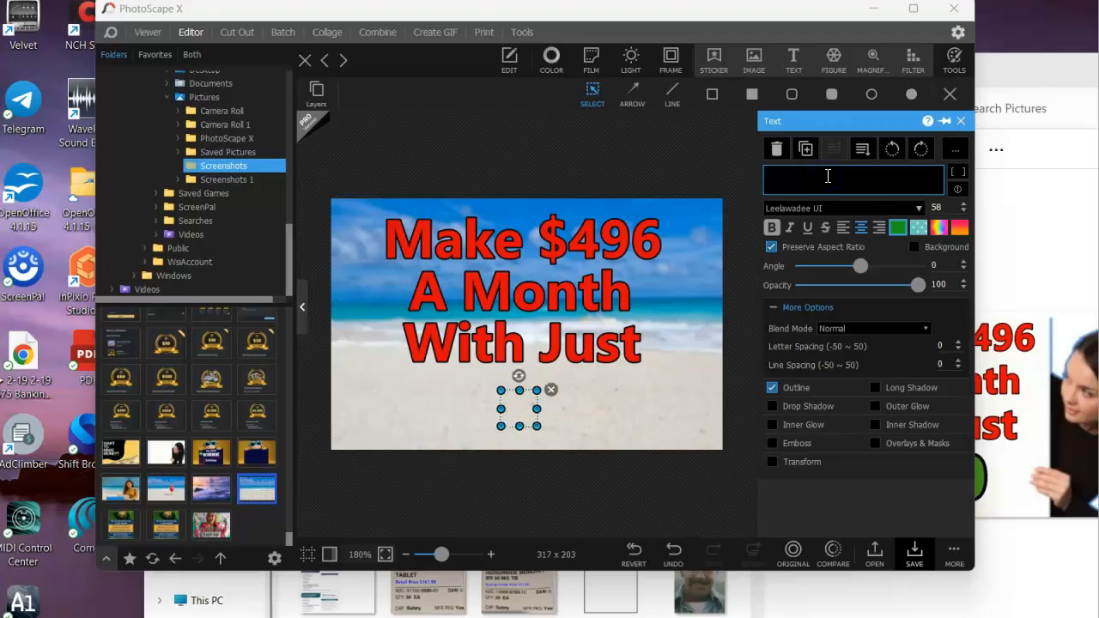
pyautogui.write('$')
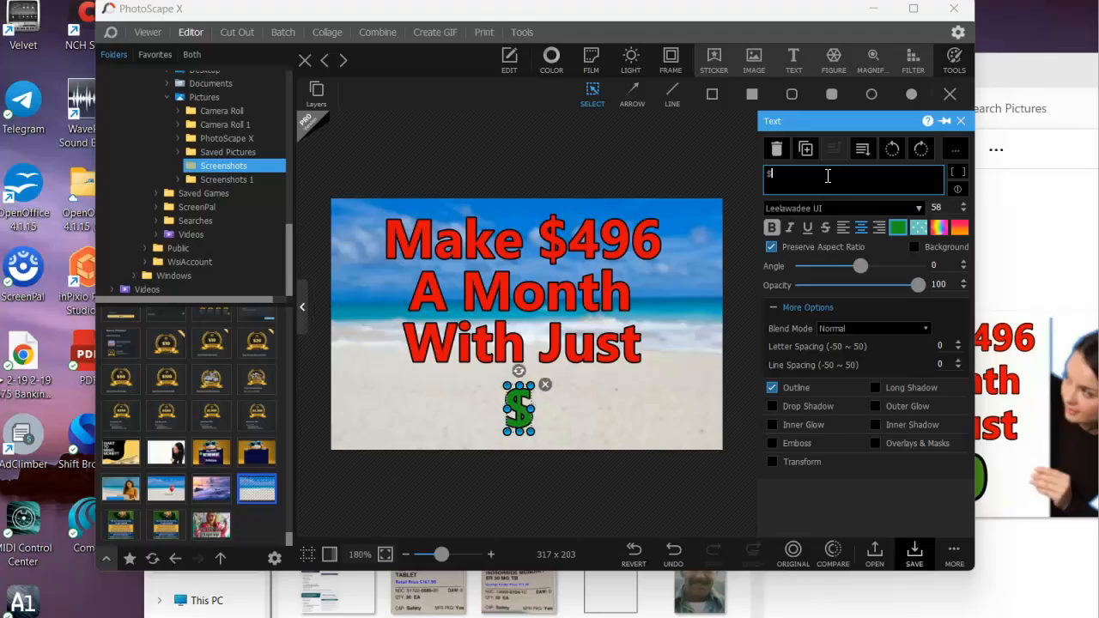
pyautogui.write('1')
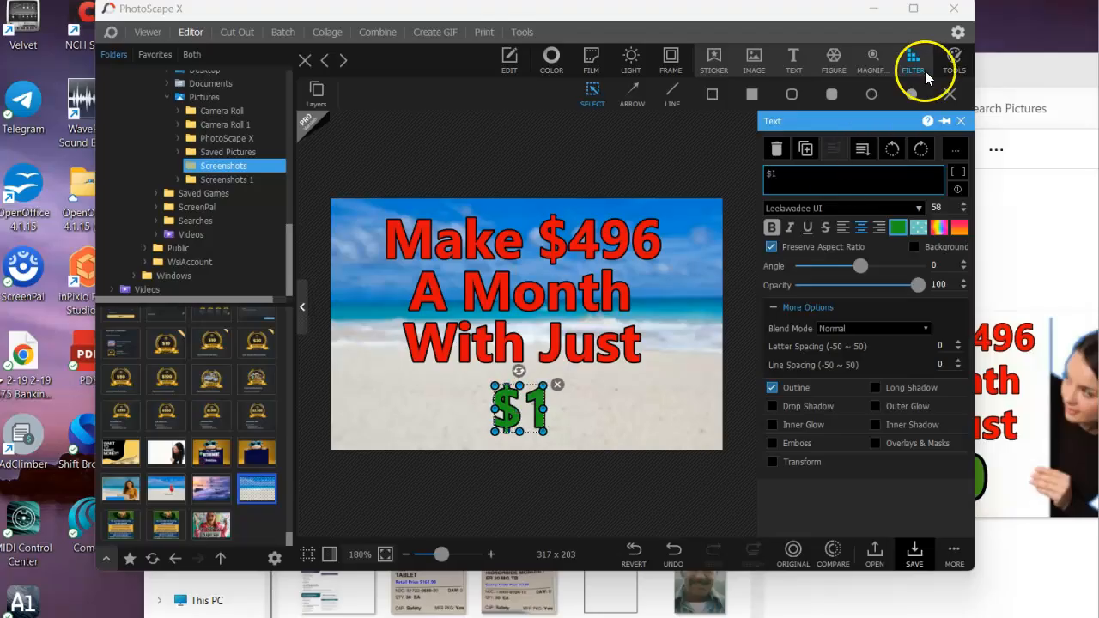
pyautogui.write('0')
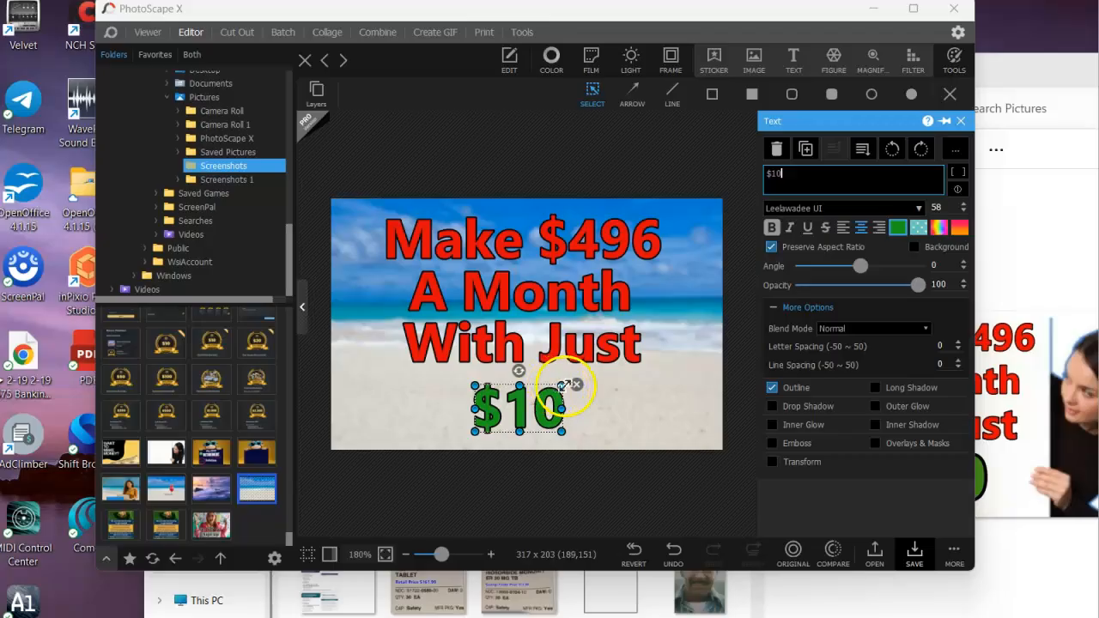
pyautogui.moveTo(564, 385)
pyautogui.mouseDown()
pyautogui.moveTo(589, 373)
pyautogui.moveTo(552, 388)
pyautogui.mouseUp()
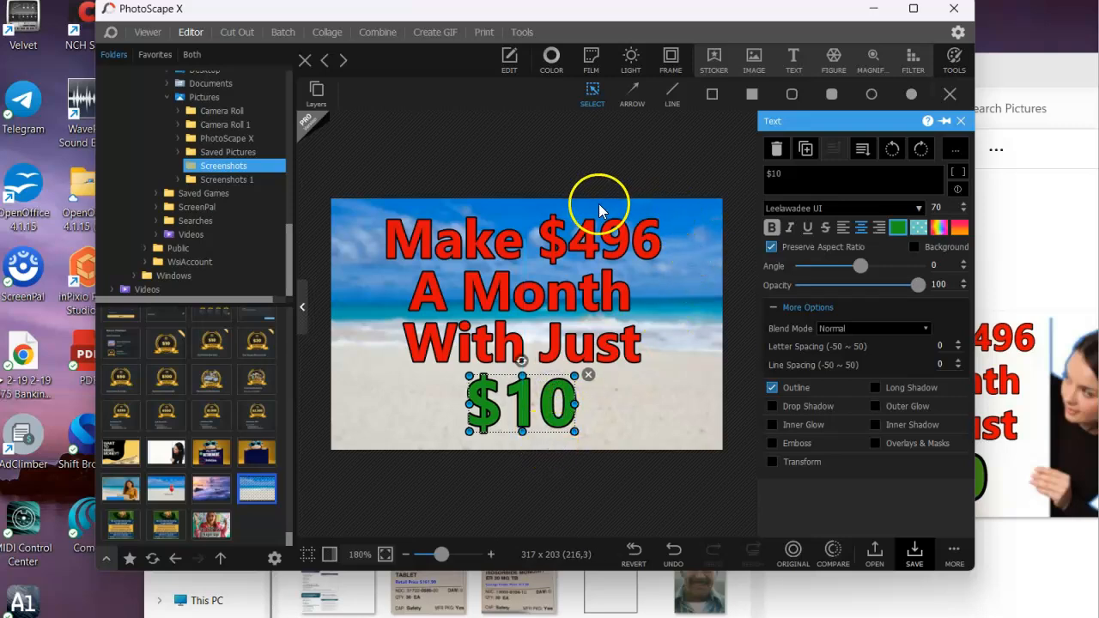
pyautogui.click(667, 407)
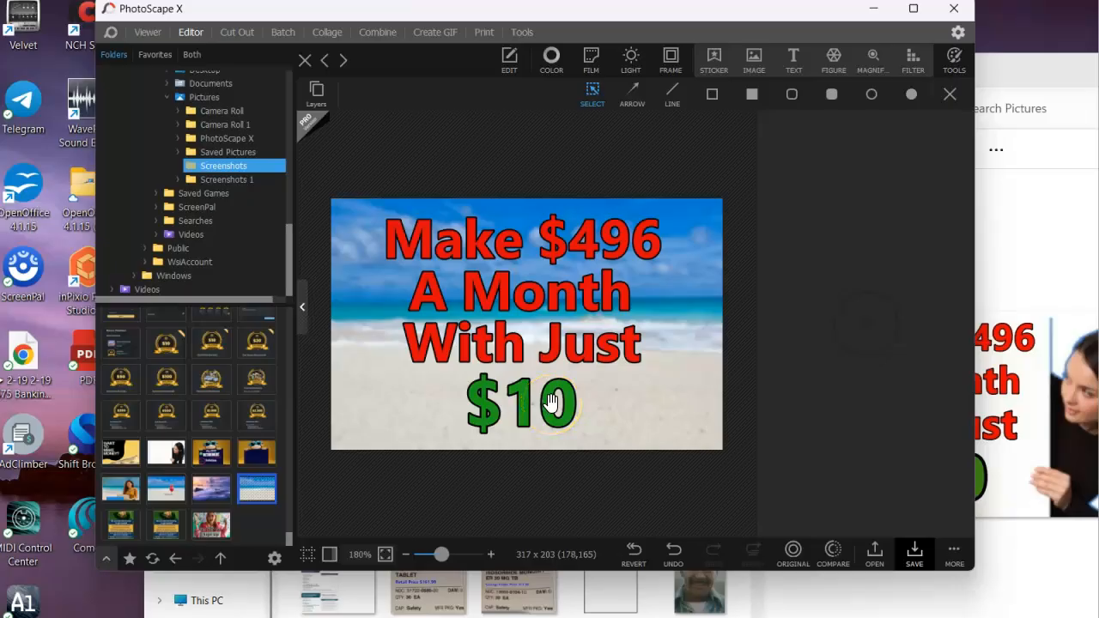
# Step: Shift all four text lines slightly to the right so they are centred on the picture, and deselect them
pyautogui.click(550, 243)
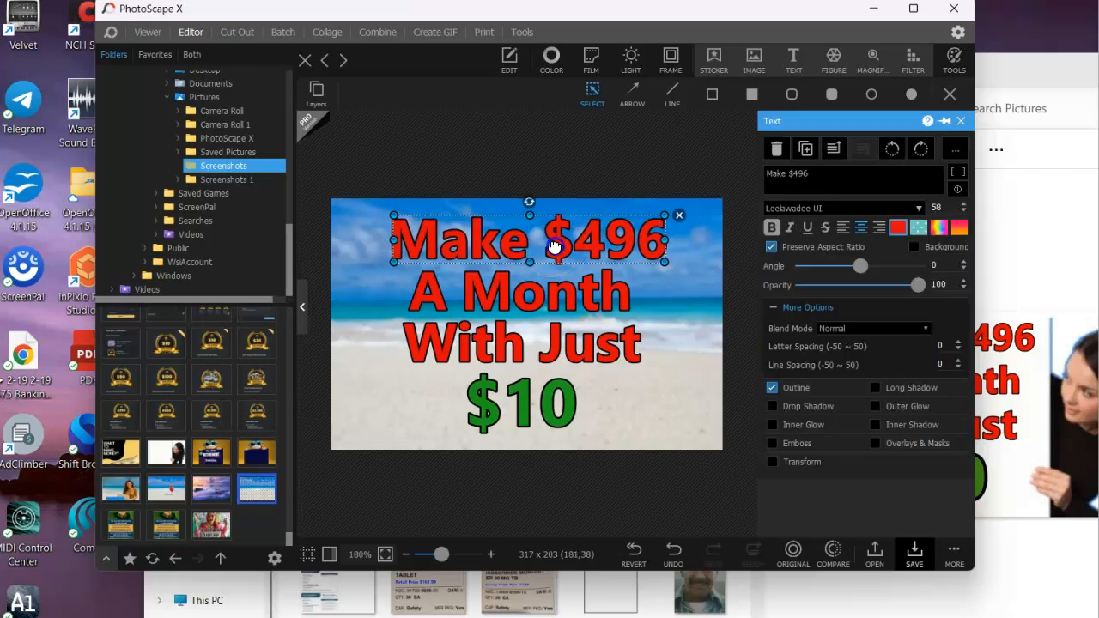
pyautogui.moveTo(532, 294); pyautogui.dragTo(539, 295)
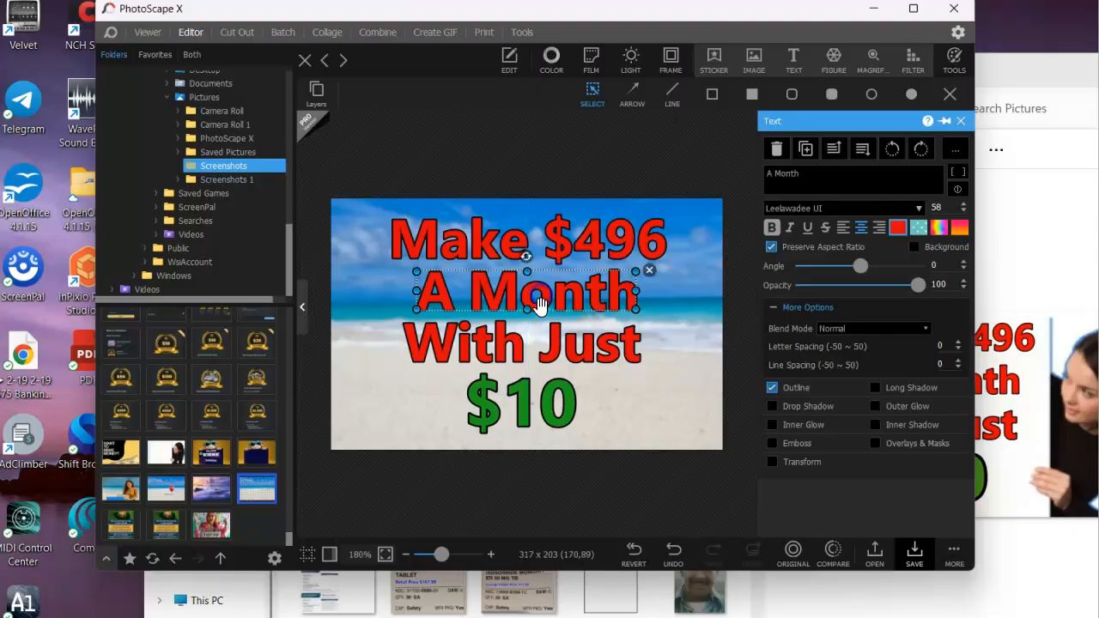
pyautogui.moveTo(530, 340); pyautogui.dragTo(537, 343)
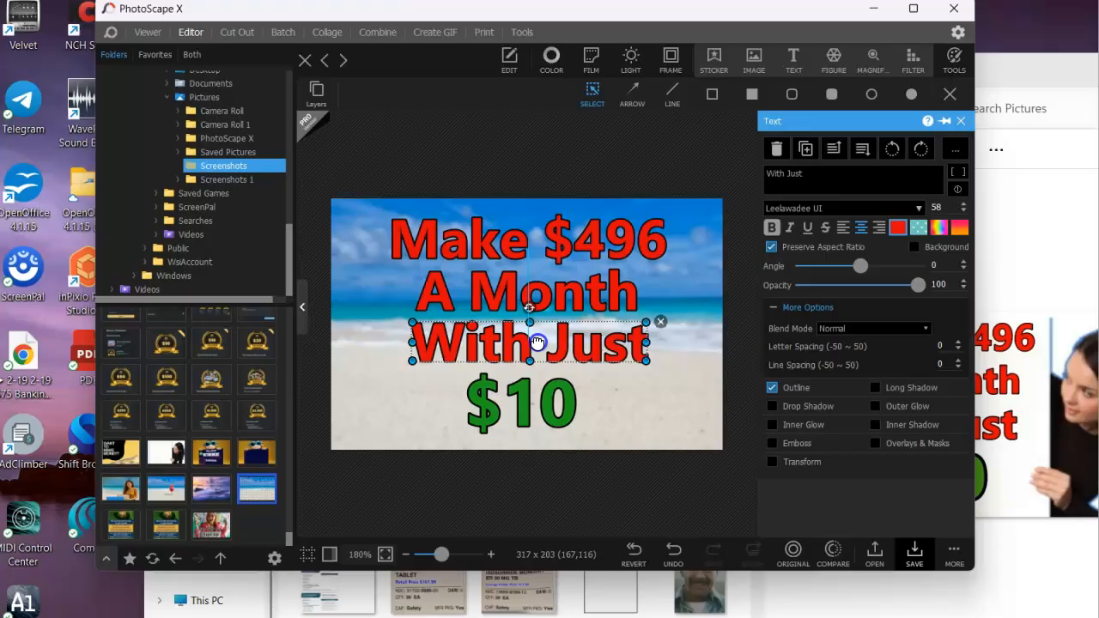
pyautogui.click(557, 403)
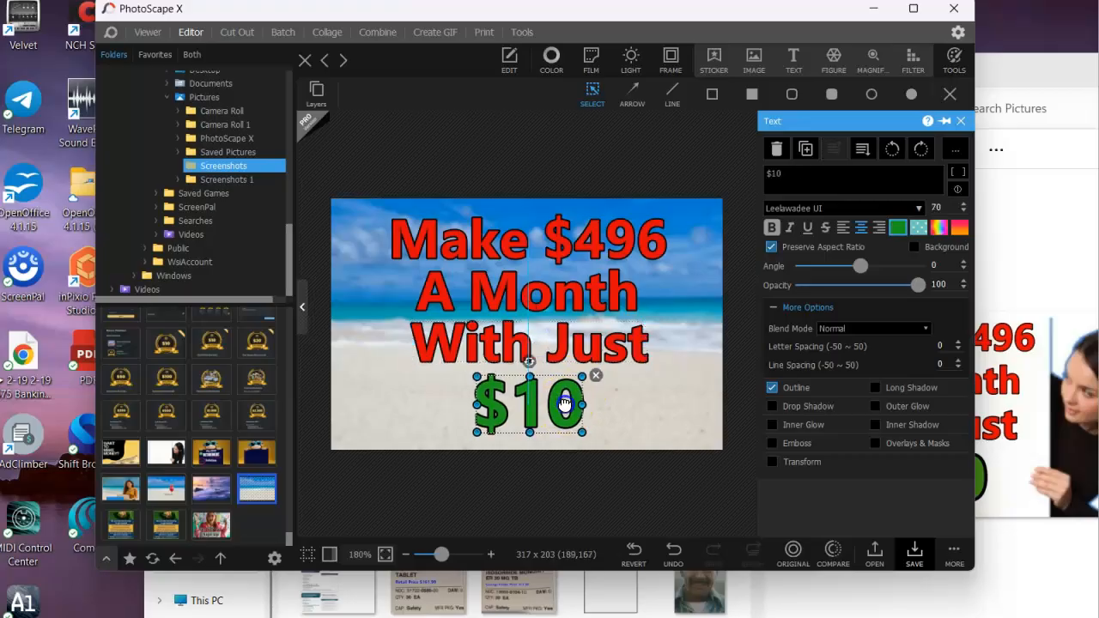
pyautogui.moveTo(564, 403); pyautogui.dragTo(561, 402)
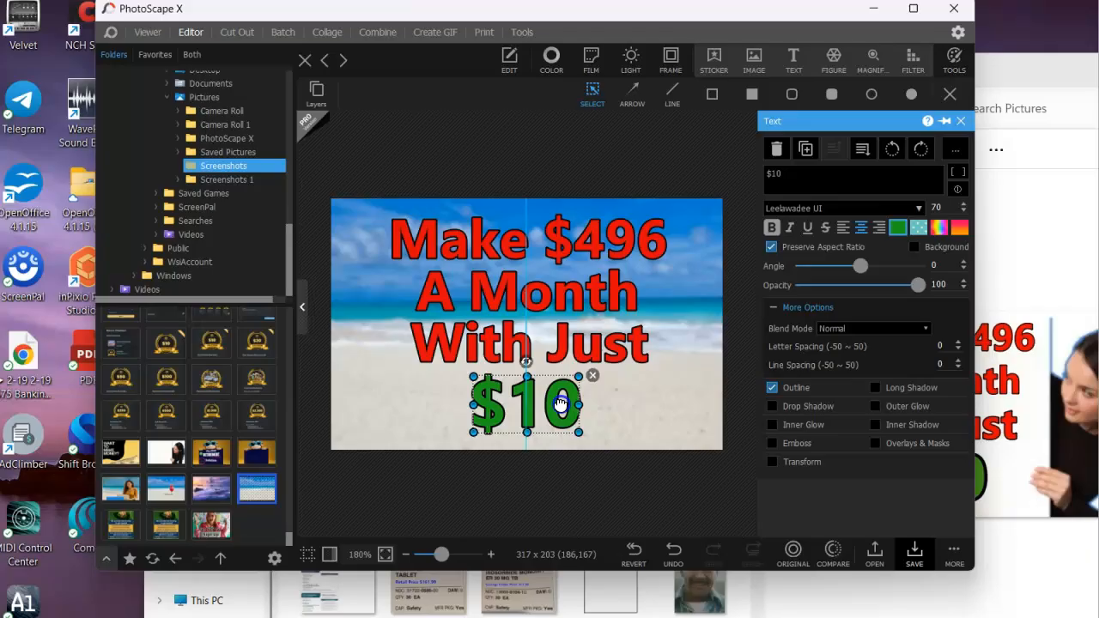
pyautogui.click(620, 404)
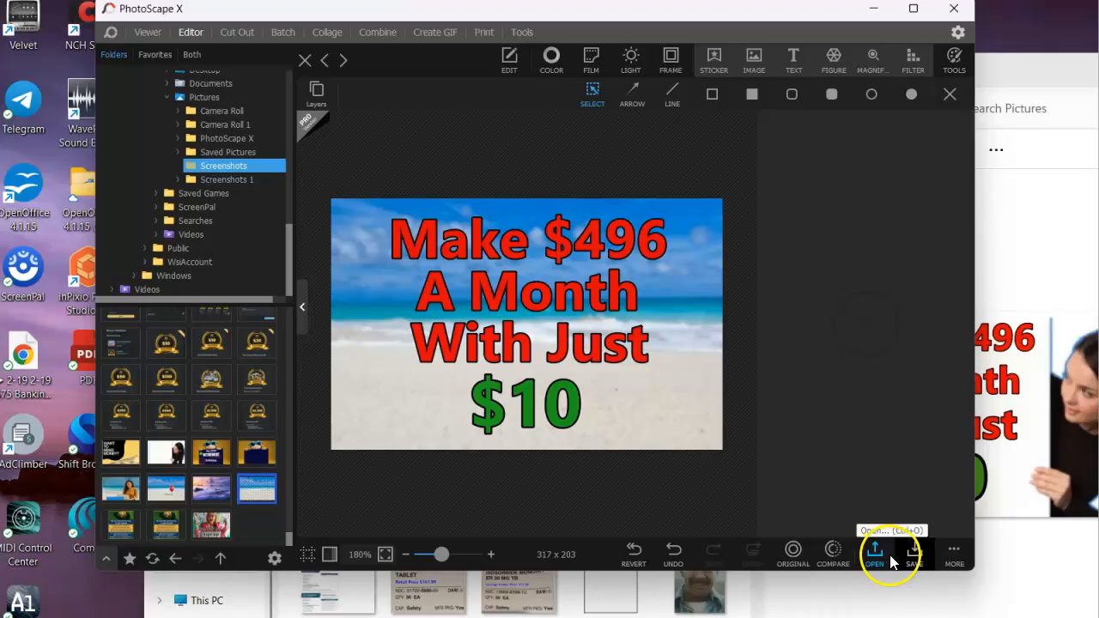
# Step: Start saving the finished beach graphic under a new file name, with the Pictures folder as the destination
pyautogui.click(915, 560)
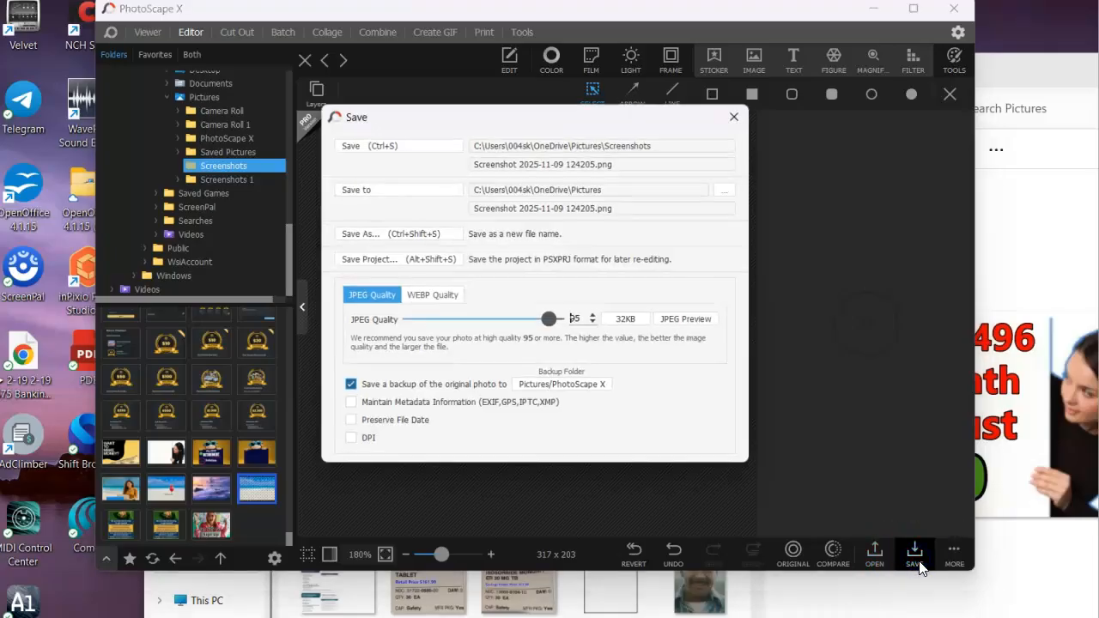
pyautogui.click(369, 239)
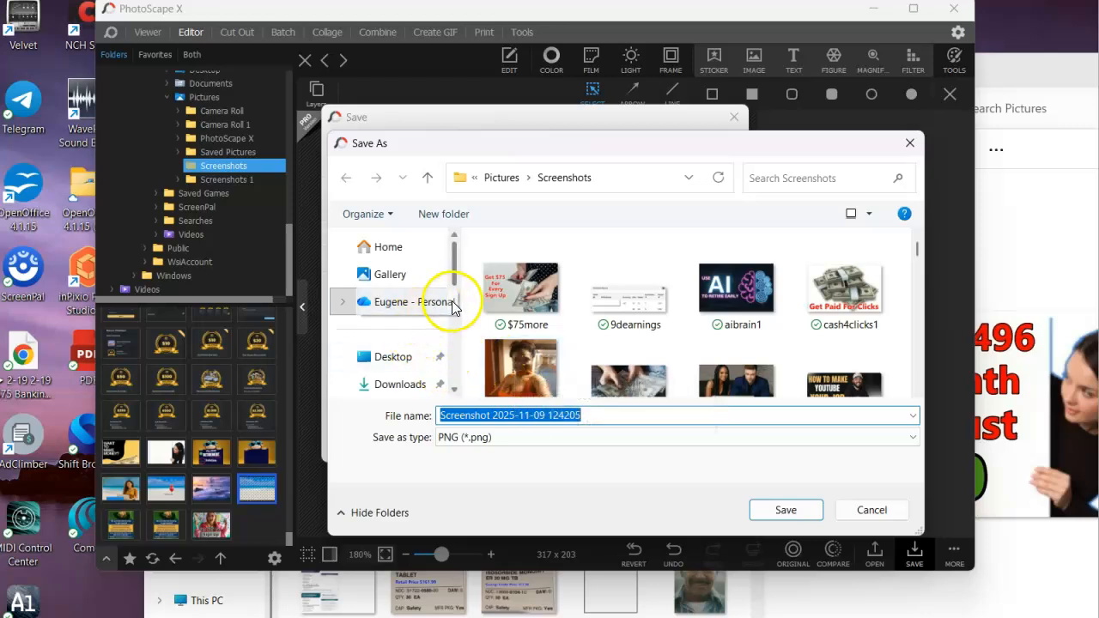
pyautogui.scroll(-1, 444, 316)
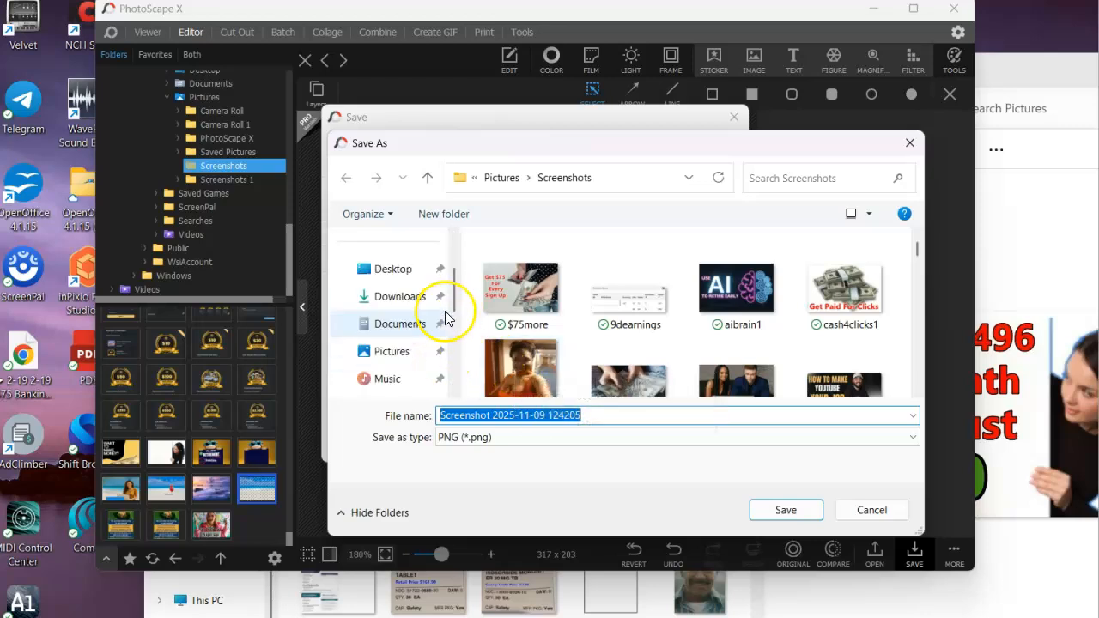
pyautogui.click(405, 358)
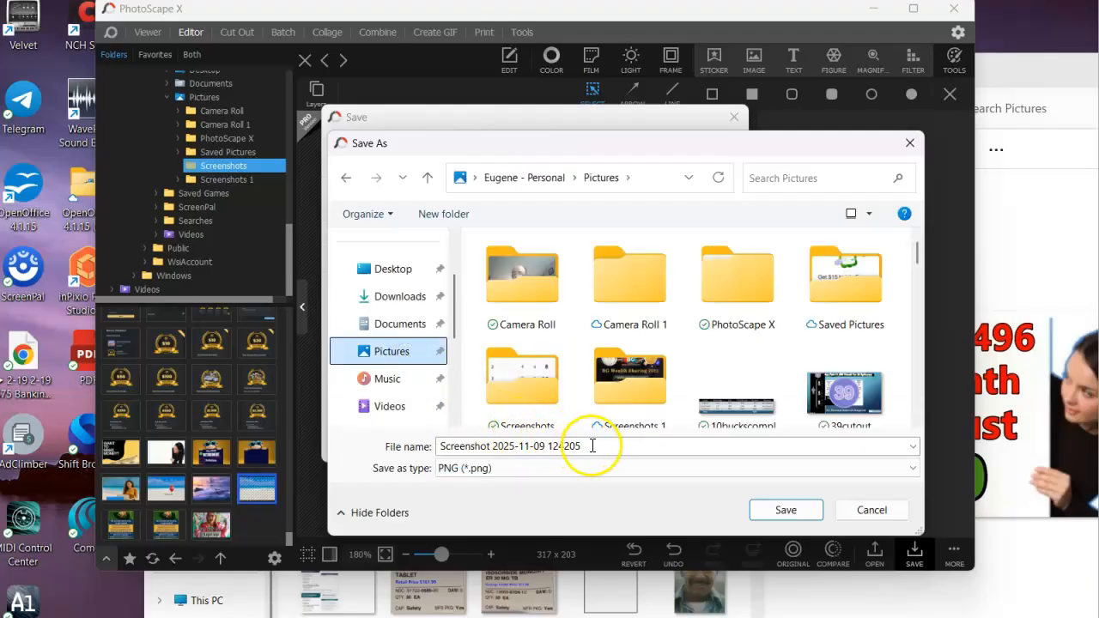
# Step: Reuse the name of the existing 496two file, change it to 496three, and save the graphic as a PNG
pyautogui.scroll(-10, 716, 294)
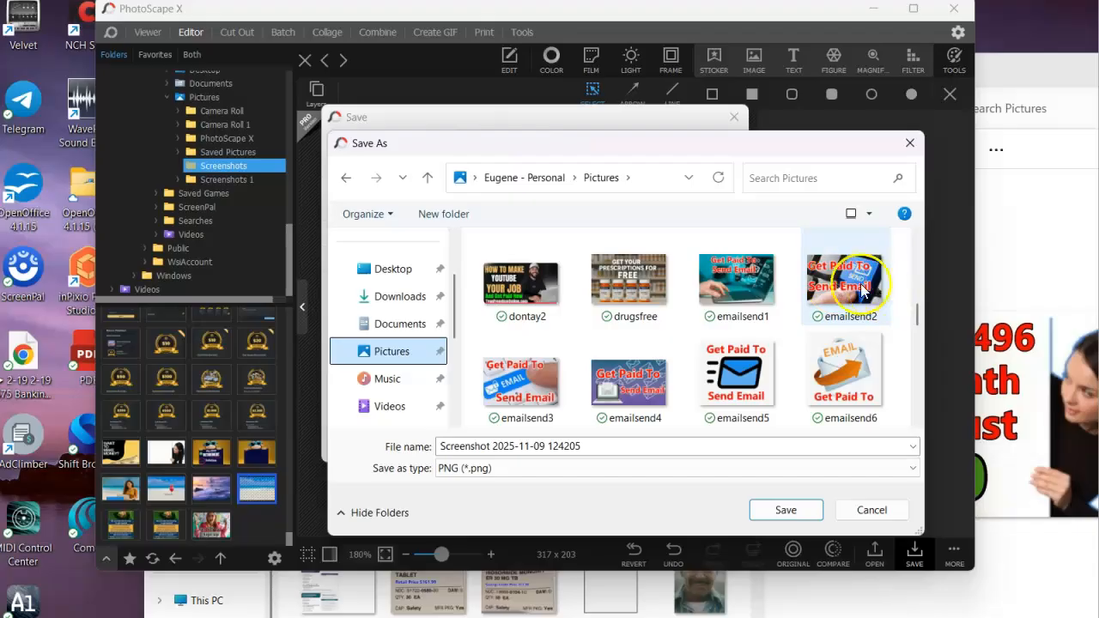
pyautogui.moveTo(917, 314); pyautogui.dragTo(909, 271)
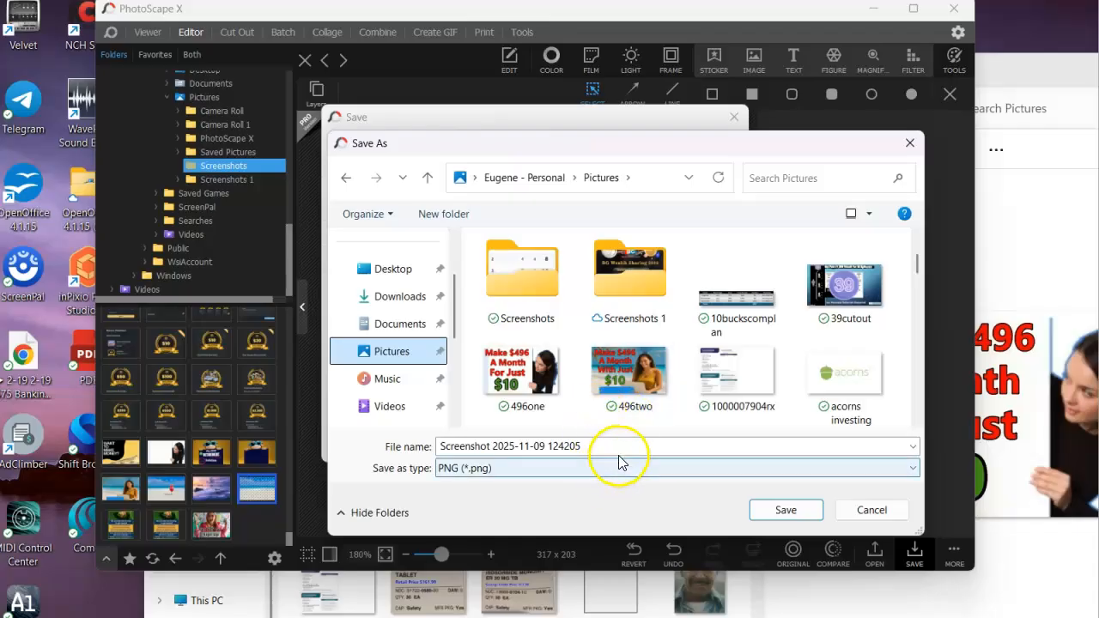
pyautogui.click(627, 408)
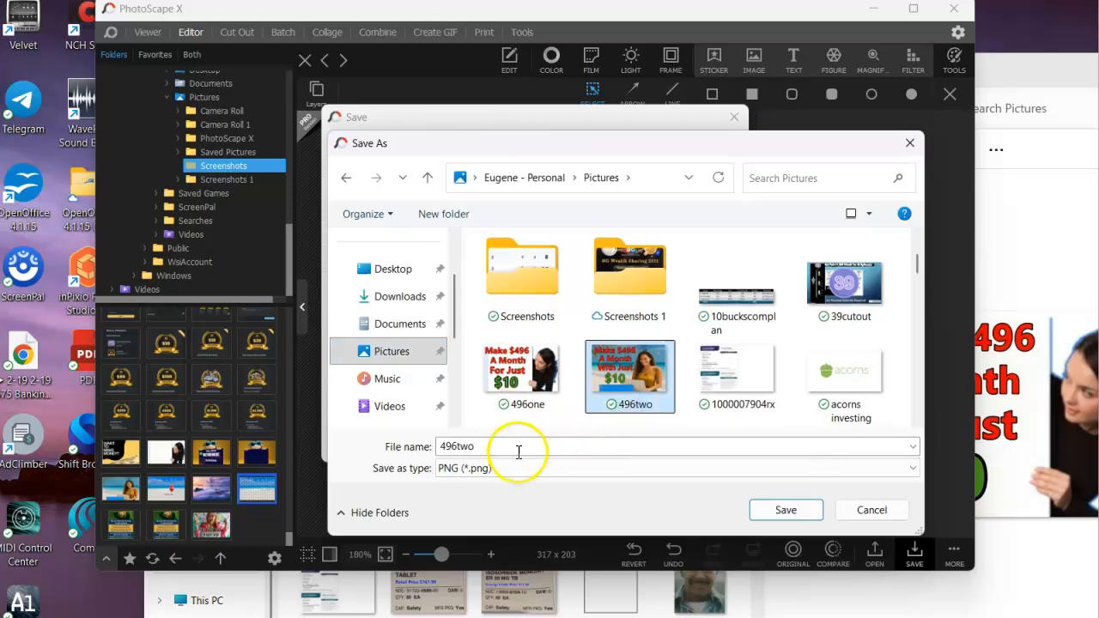
pyautogui.doubleClick(485, 445)
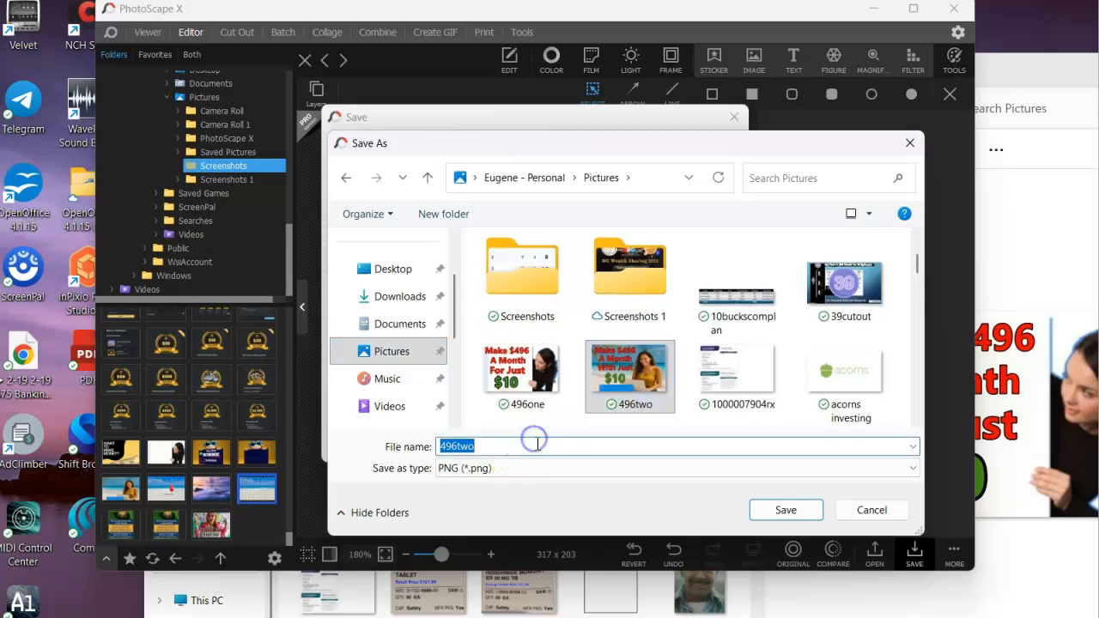
pyautogui.click(533, 443)
pyautogui.press('BackSpace')
pyautogui.press('BackSpace')
pyautogui.press('BackSpace')
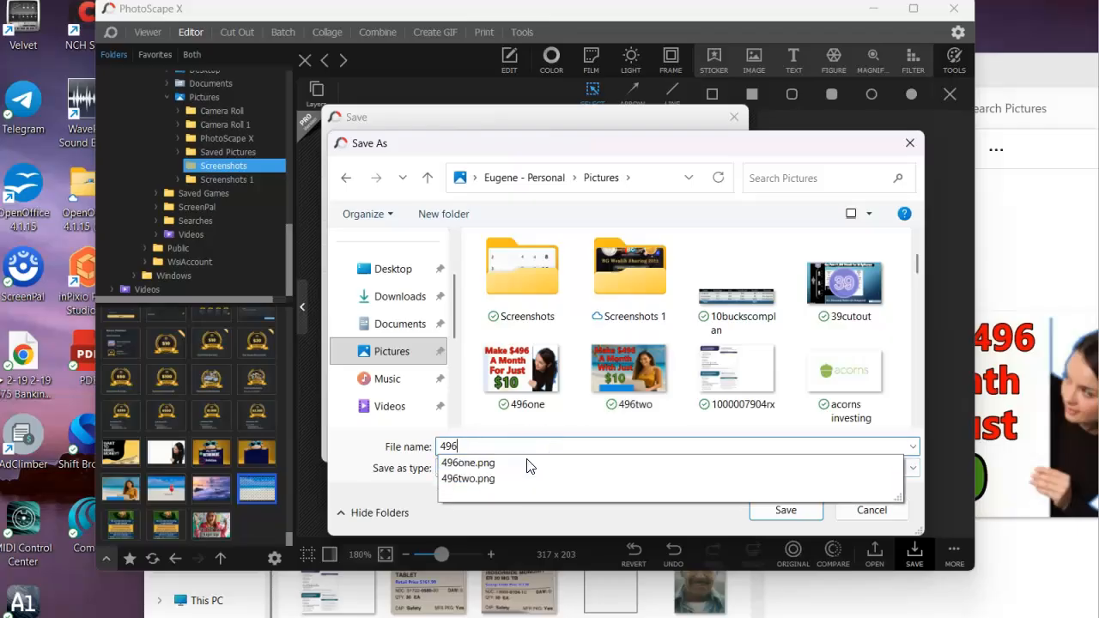
pyautogui.write('t')
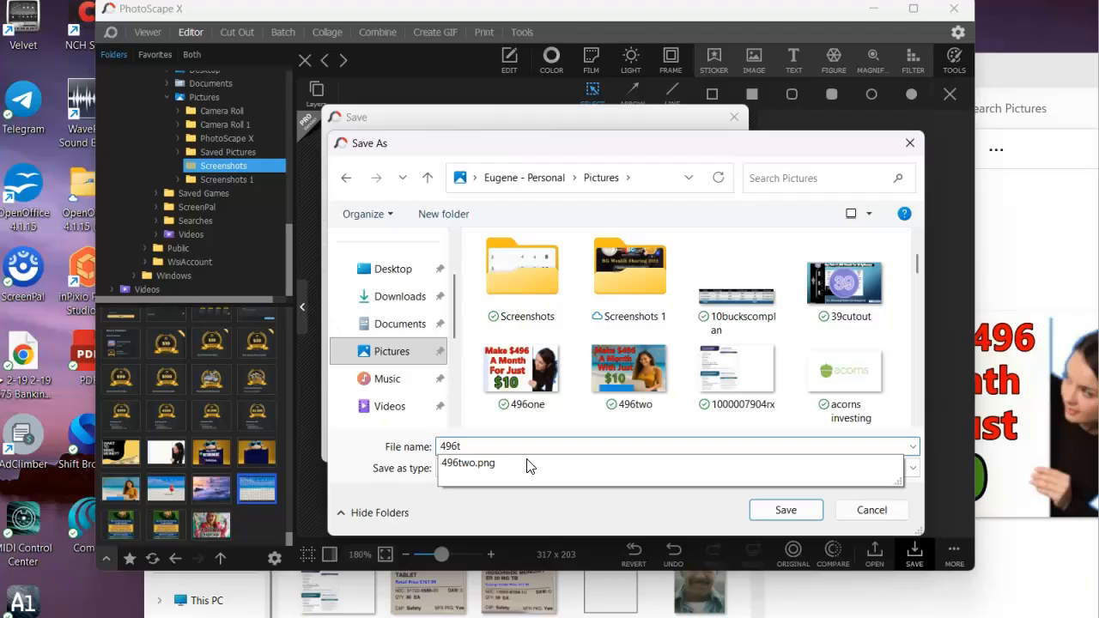
pyautogui.write('hree')
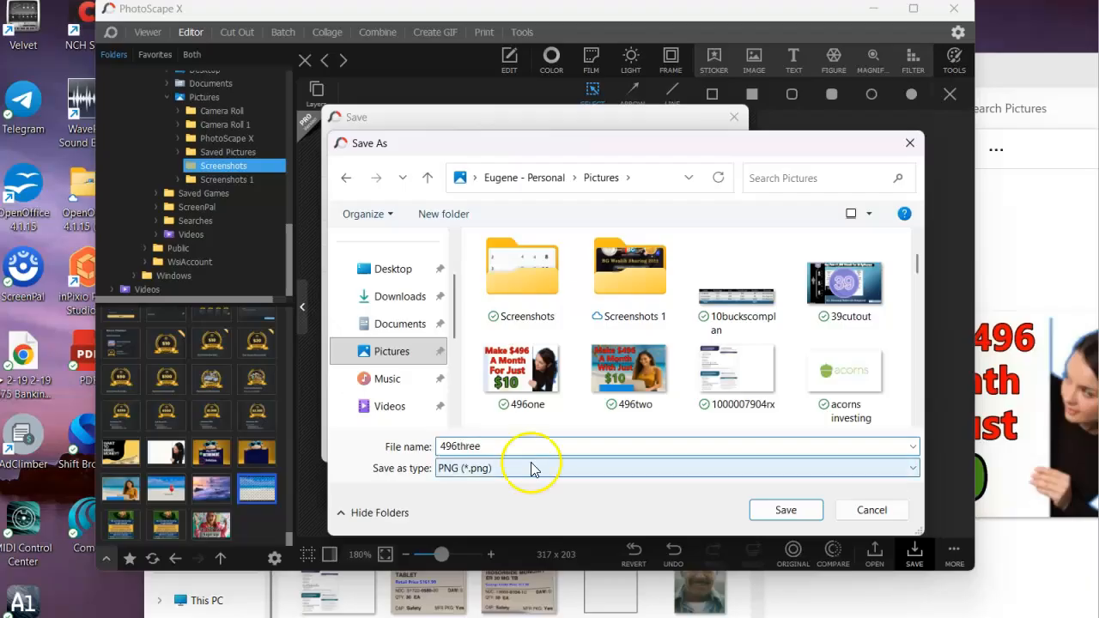
pyautogui.click(786, 509)
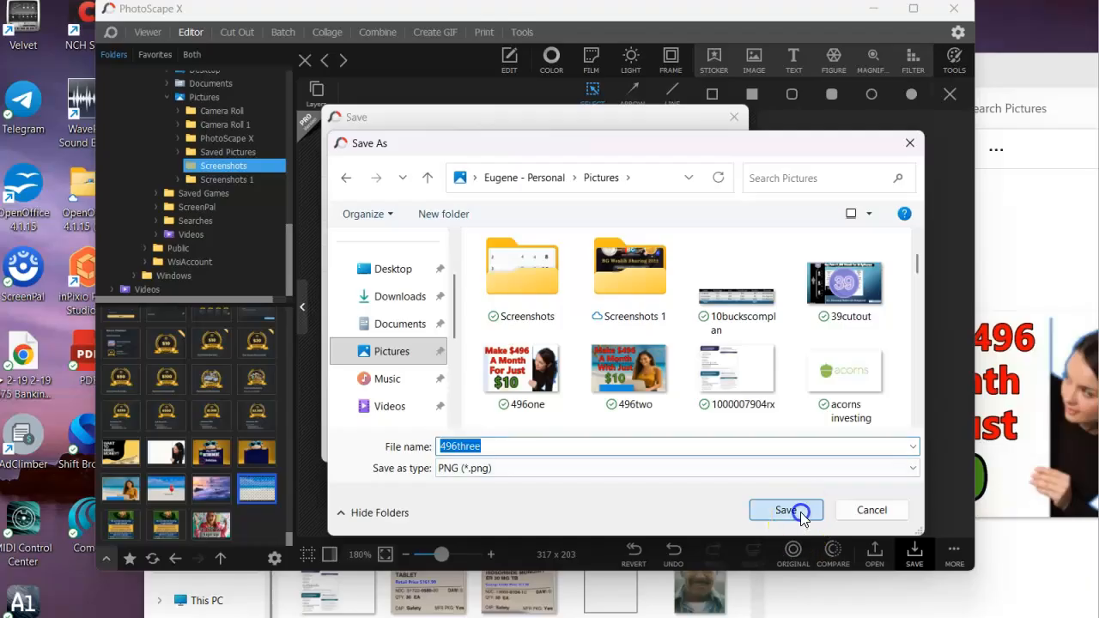